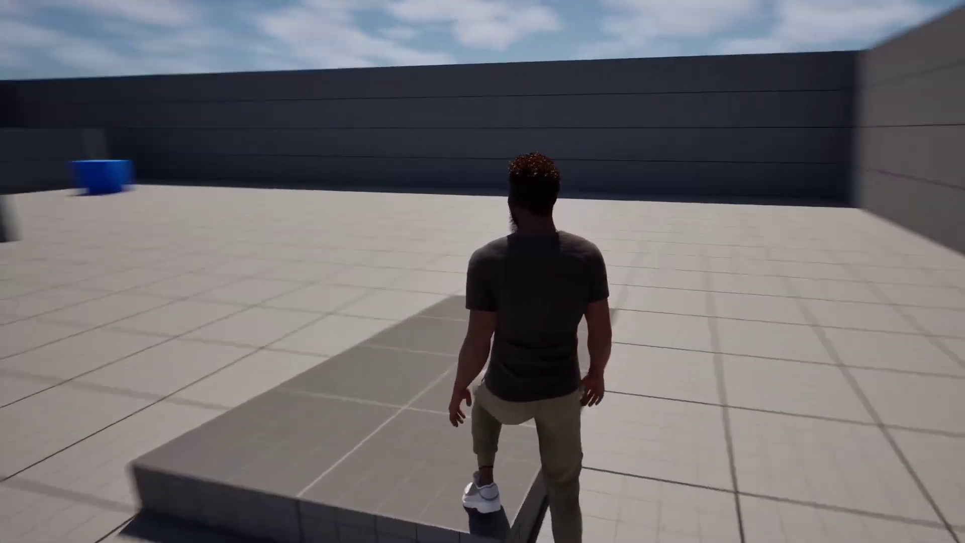
key("w")
key("a")
key("space")
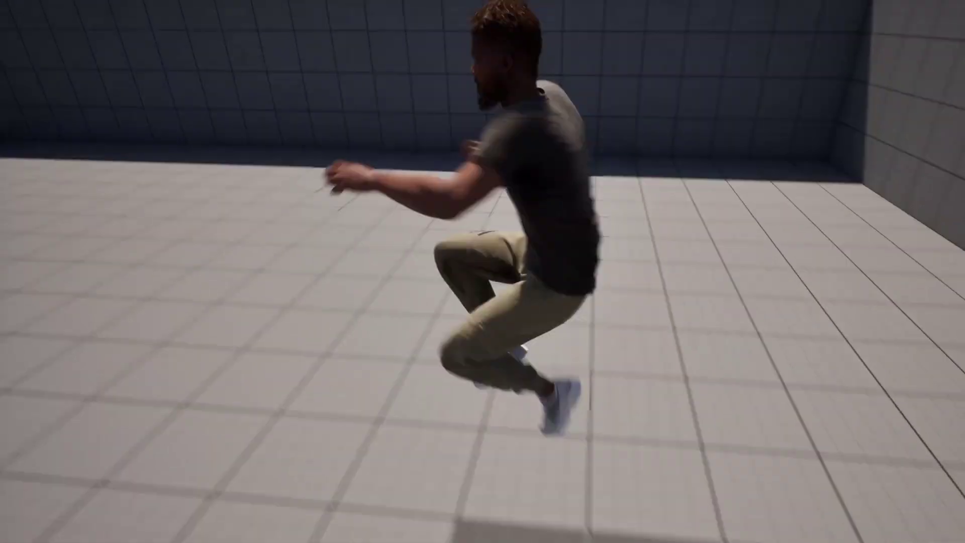
key("d")
key("a")
key("space")
key("s")
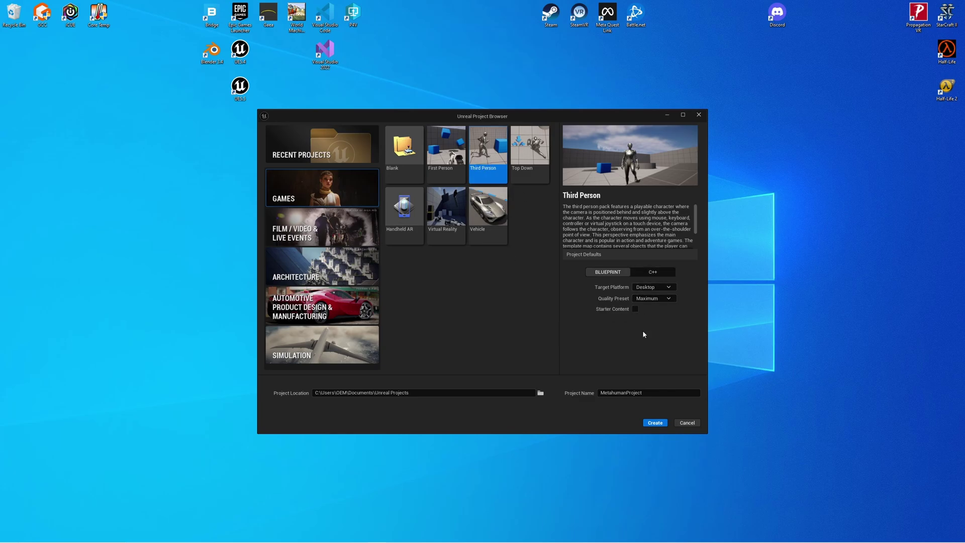
Step: Create the Third Person project MetahumanProject and open the MetaHuman presets in Quixel Bridge
left_click(656, 423)
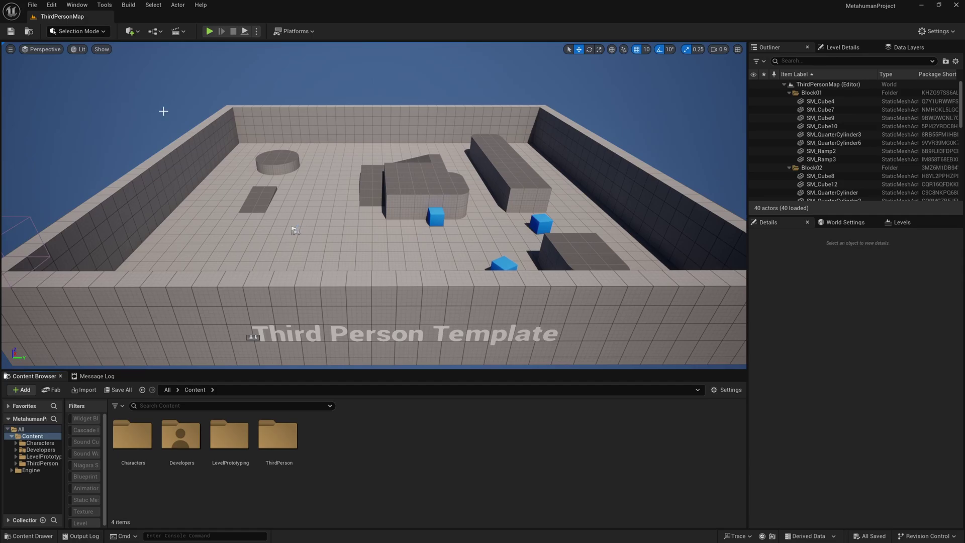
left_click(132, 31)
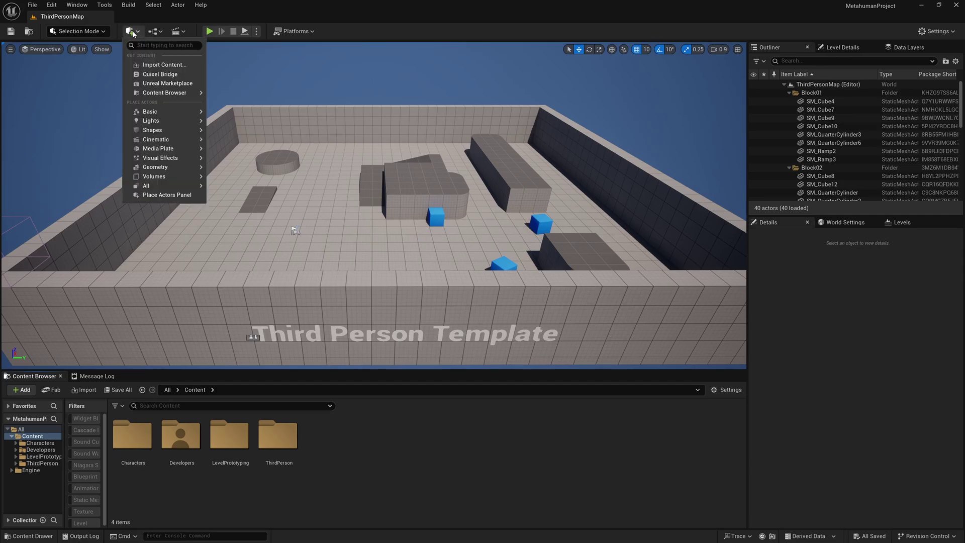
left_click(166, 75)
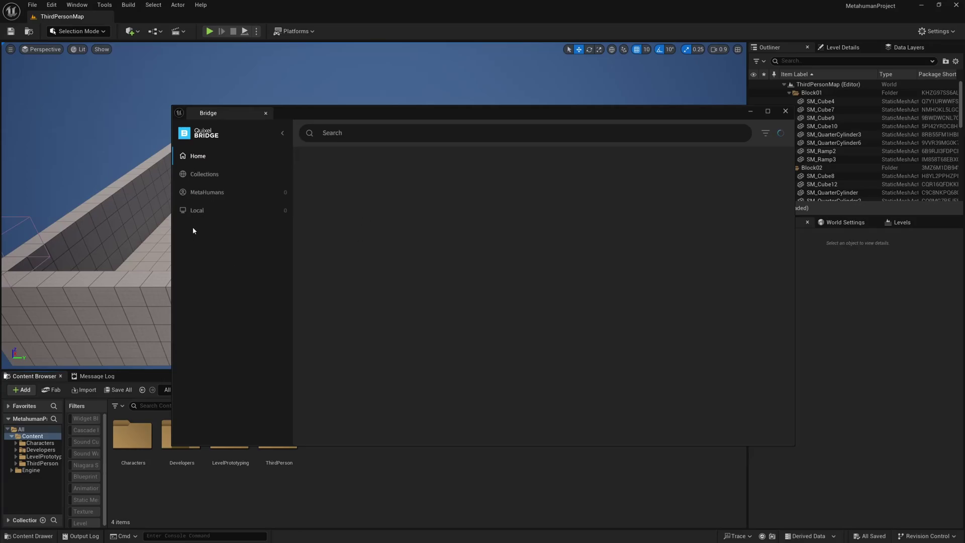
left_click(207, 192)
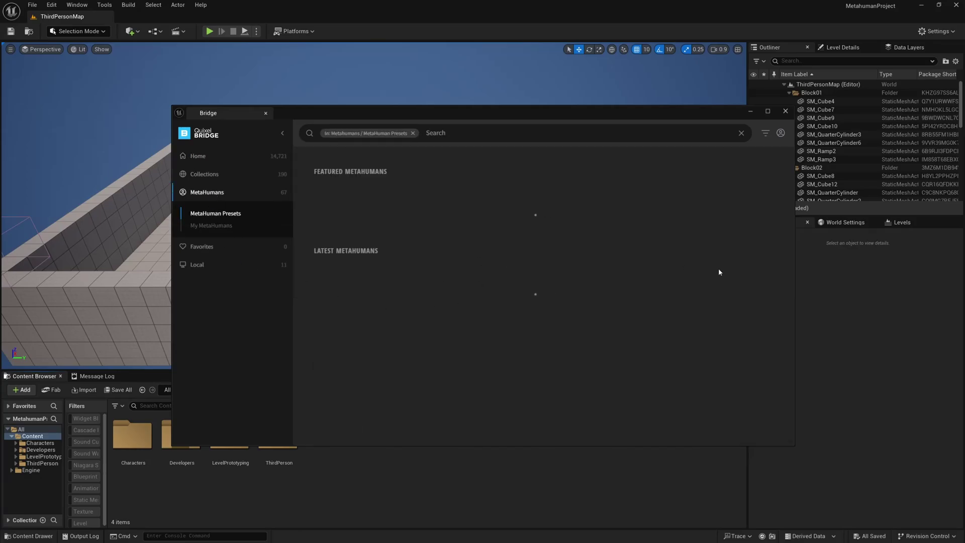
Step: Add the Trey MetaHuman preset at Cinematic (Complete) quality to the project and close Bridge
scroll(551, 304, "down", 5)
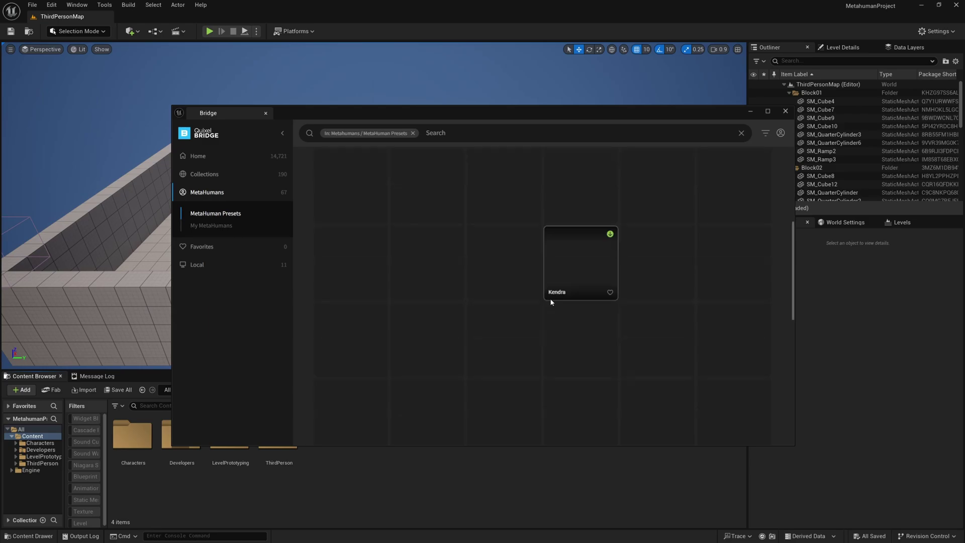
left_click(558, 296)
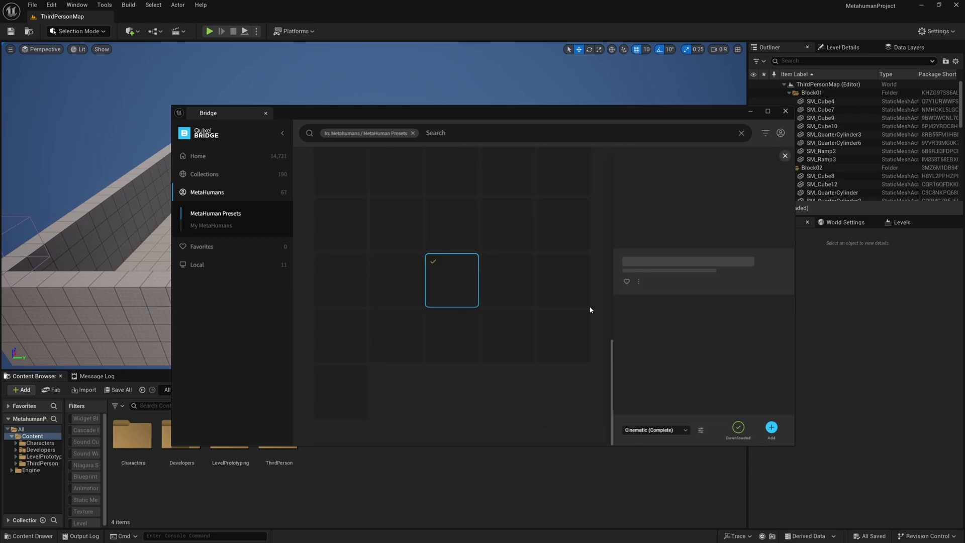
left_click(771, 427)
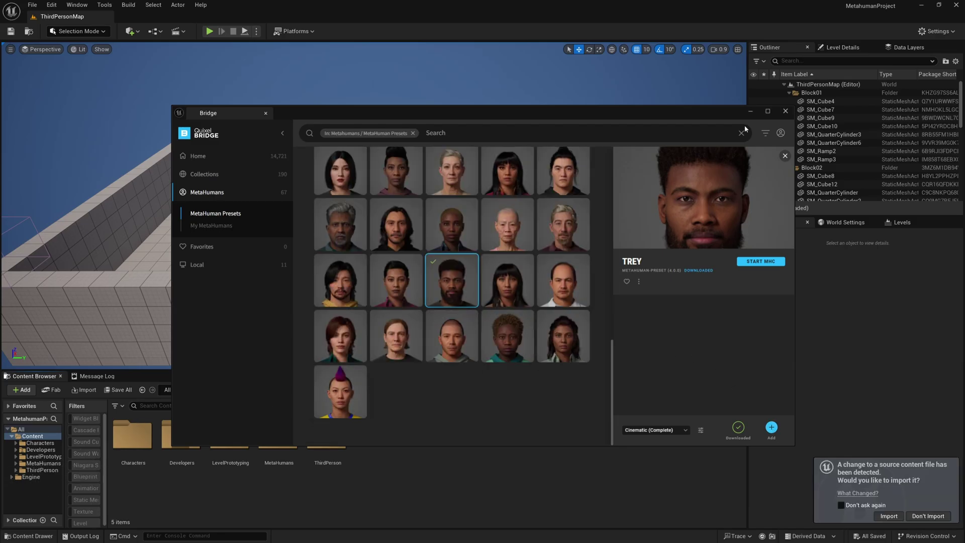
left_click(785, 111)
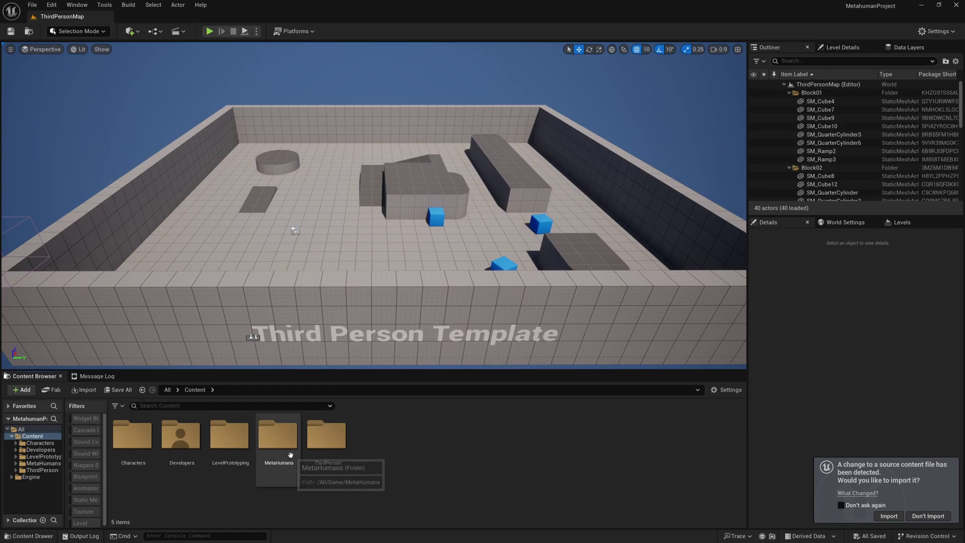
Step: Open the BP_Trey blueprint from the MetaHumans/Trey content folder
double_click(278, 434)
double_click(181, 435)
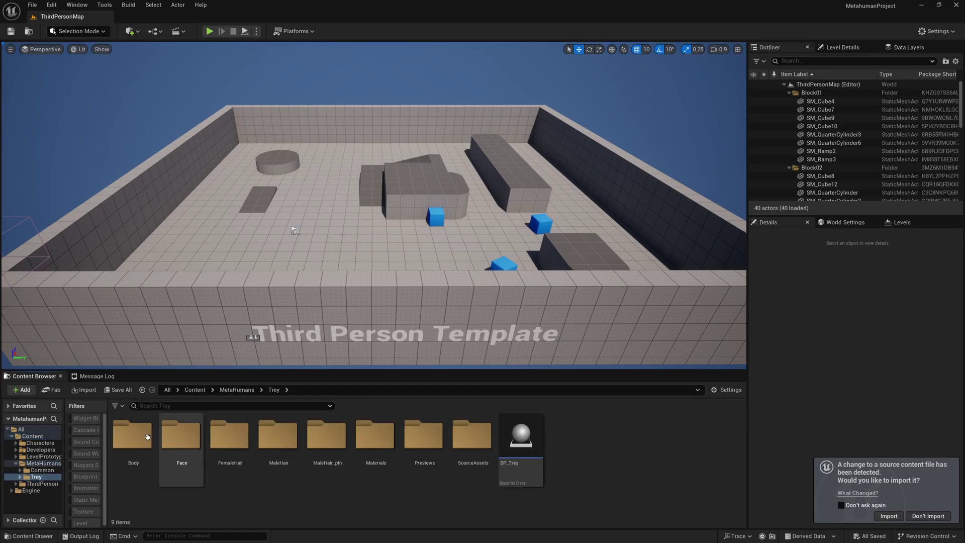
left_click(531, 456)
double_click(531, 456)
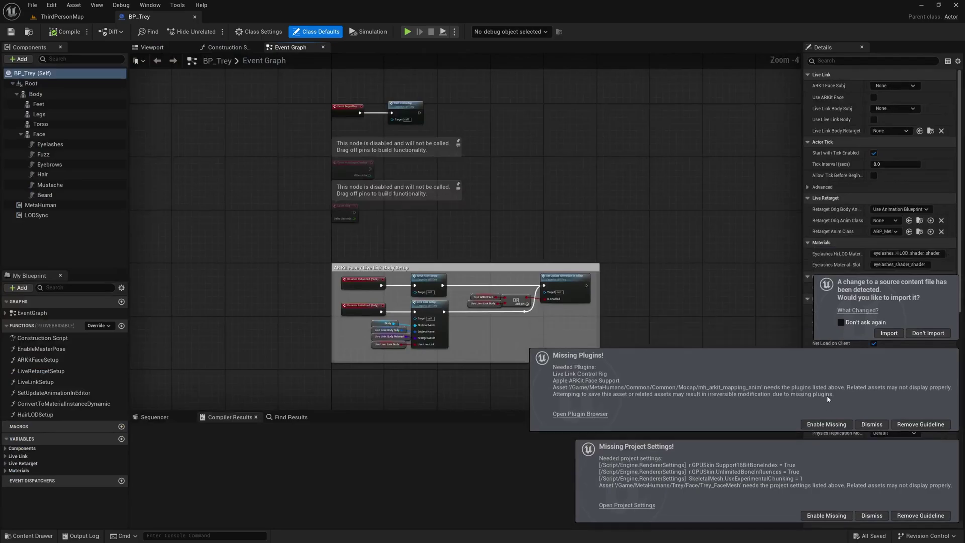
Step: Enable the missing plugins and project settings required by the MetaHuman, and restart the editor to apply them
left_click(830, 426)
left_click(827, 515)
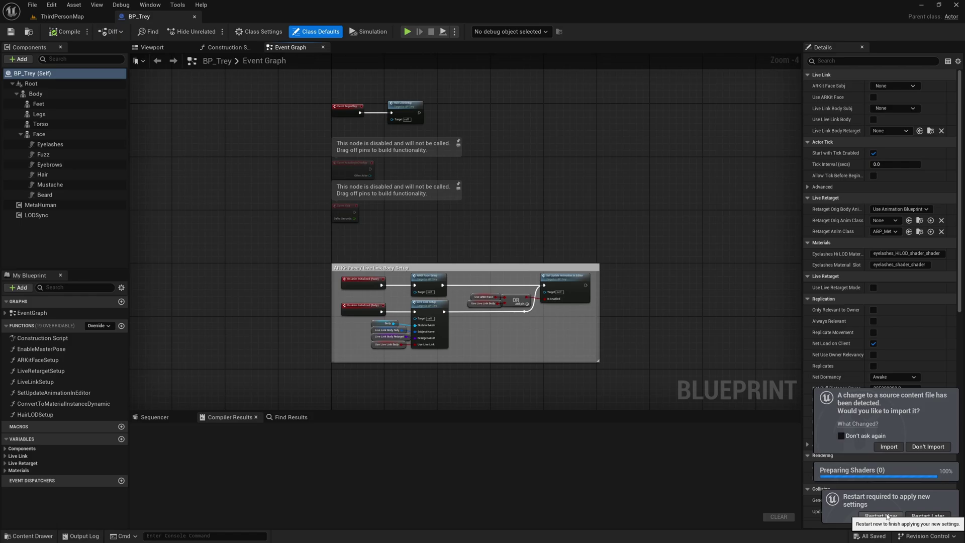
left_click(881, 515)
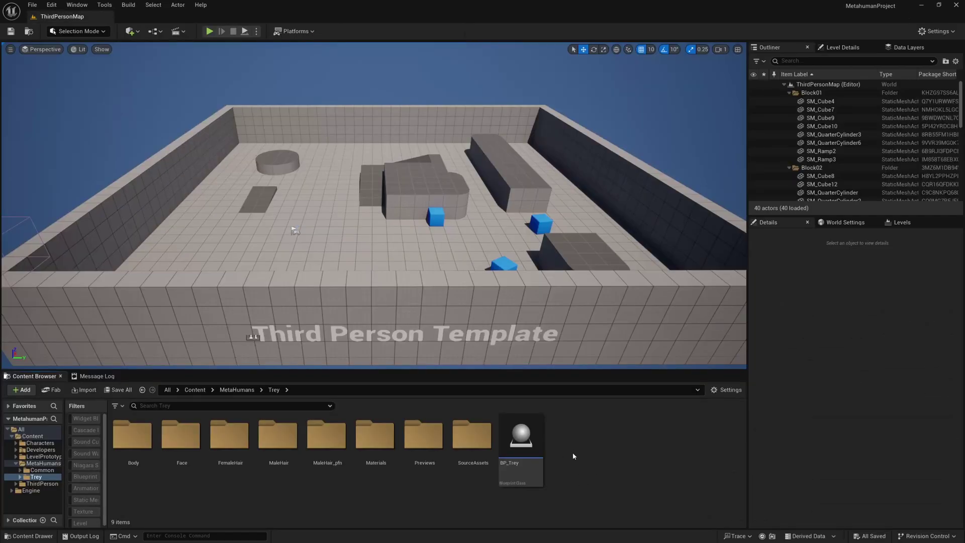
Step: Reopen the BP_Trey blueprint and open BP_ThirdPersonCharacter from the ThirdPerson/Blueprints folder
double_click(523, 449)
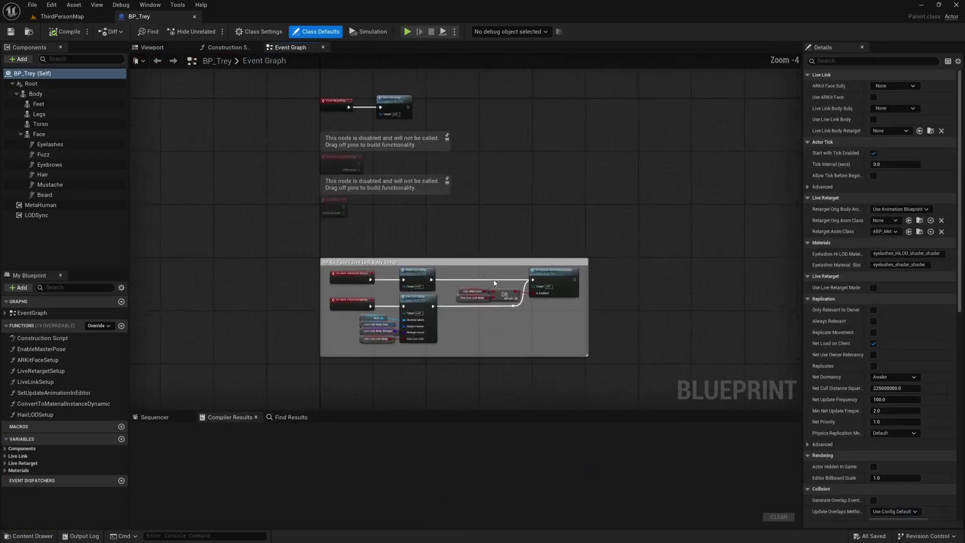
left_click(56, 16)
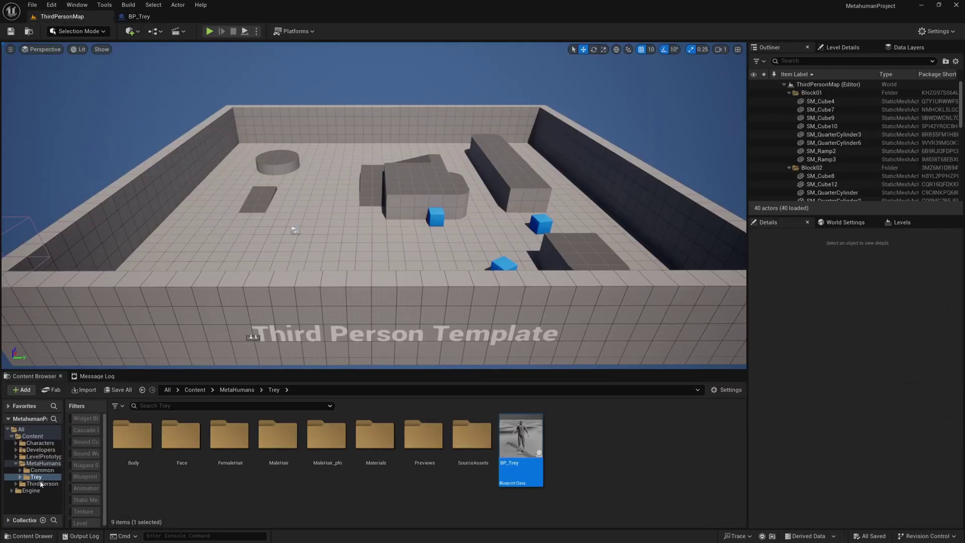
left_click(41, 483)
double_click(140, 444)
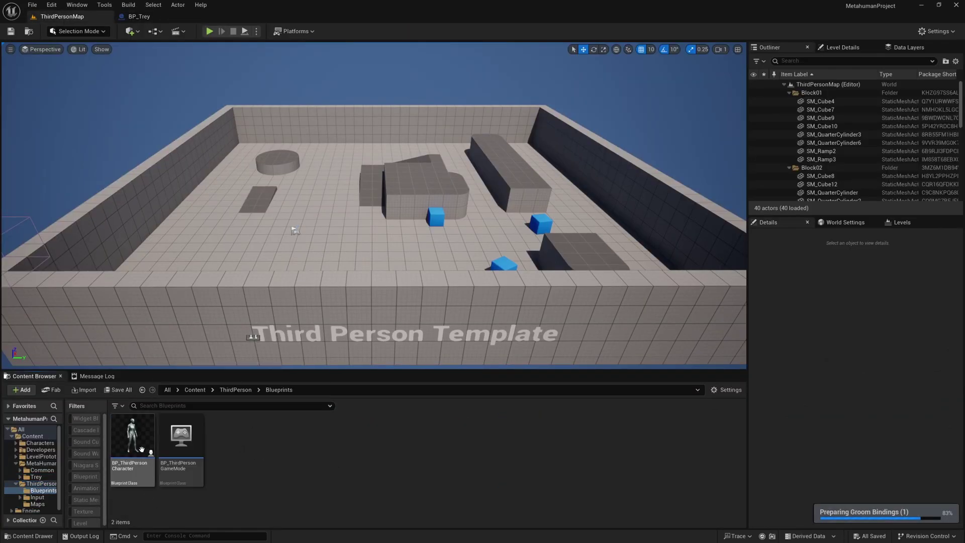
double_click(131, 453)
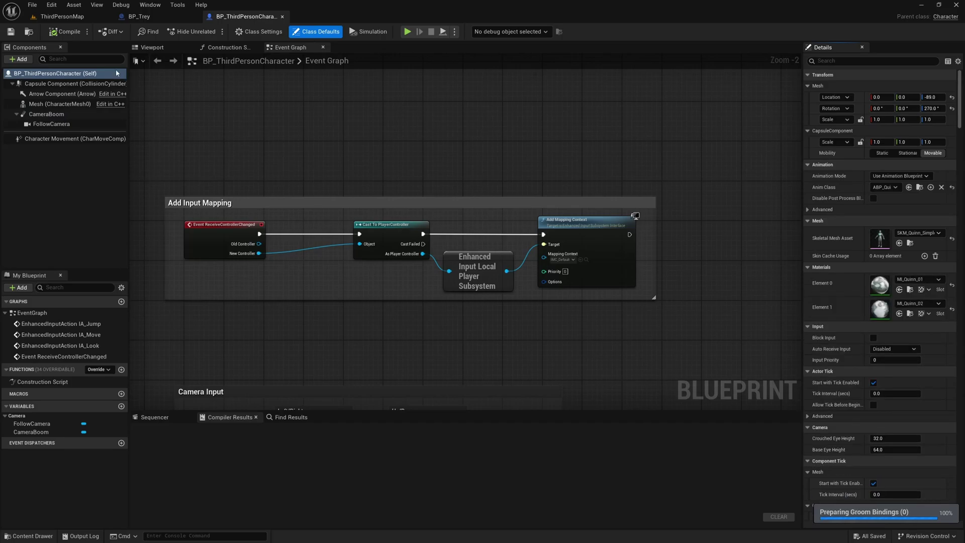
Step: Open the BP_ThirdPersonGameMode blueprint from the ThirdPerson/Blueprints folder
left_click(83, 21)
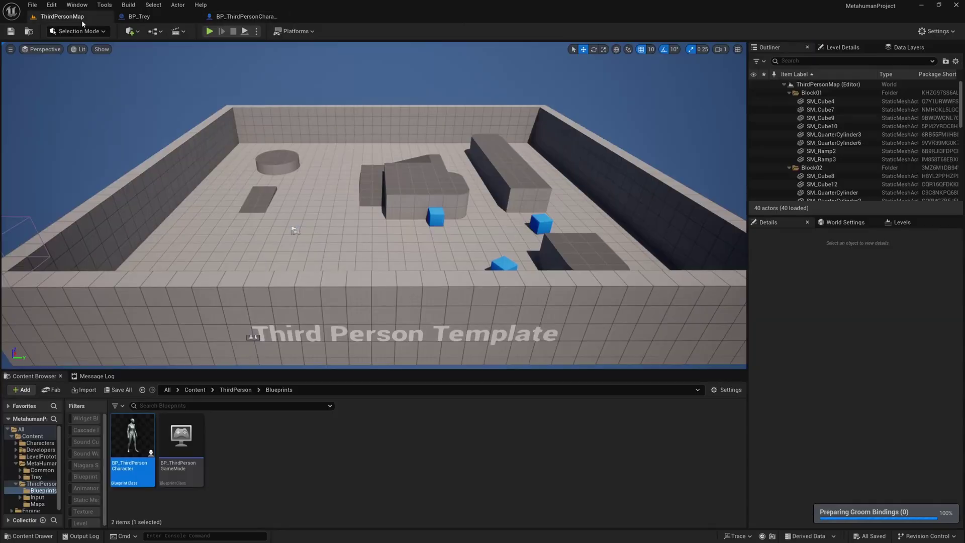
left_click(196, 463)
double_click(196, 462)
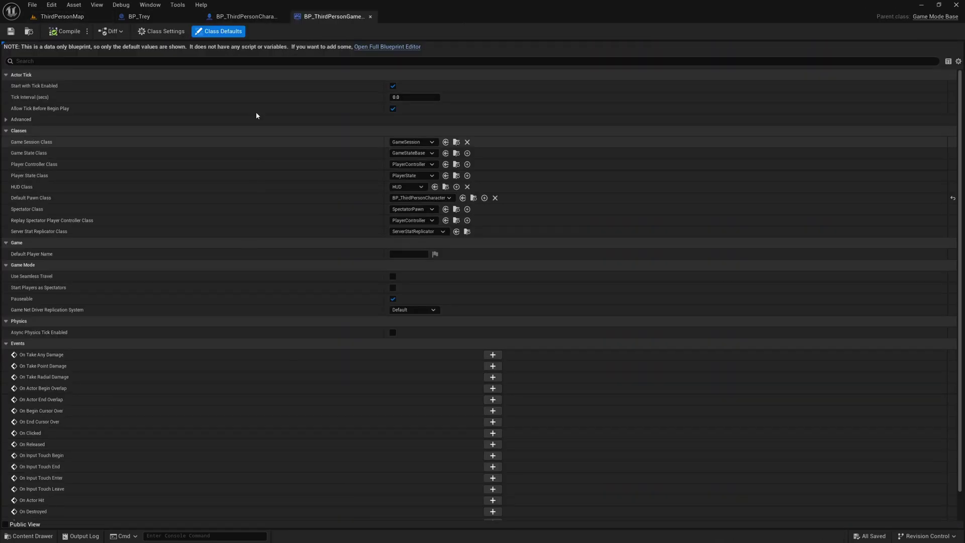
Step: Reparent BP_Trey to BP_ThirdPersonCharacter in its class settings
left_click(145, 19)
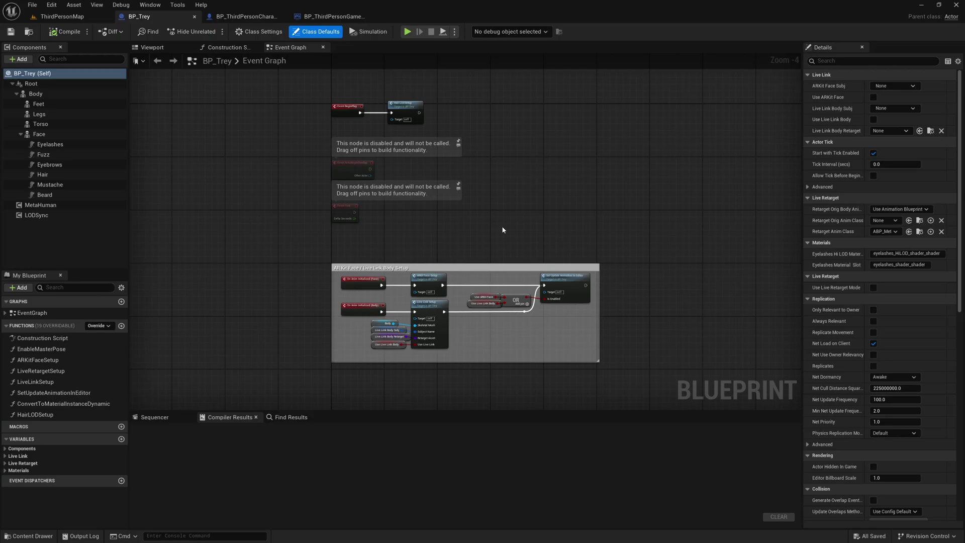
right_click_drag(503, 230, 436, 256)
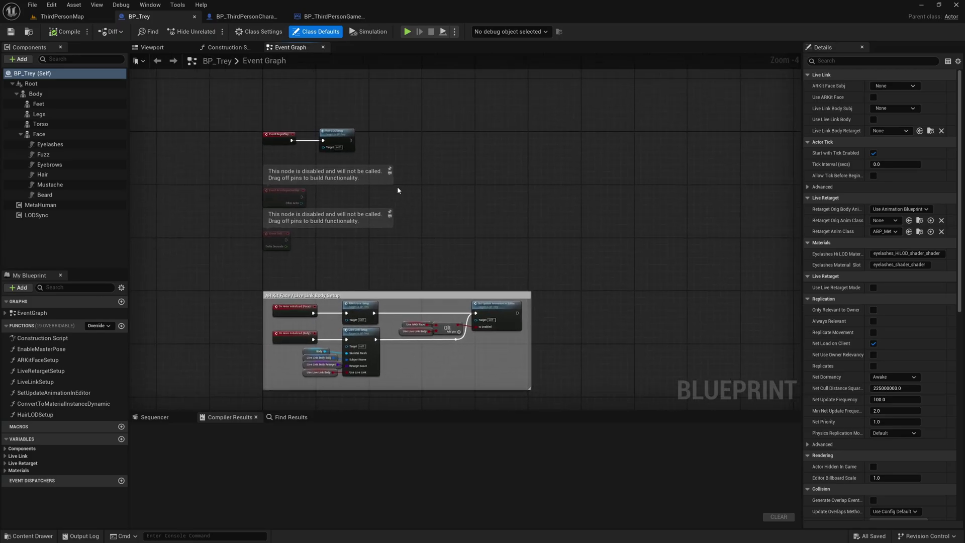
left_click(263, 32)
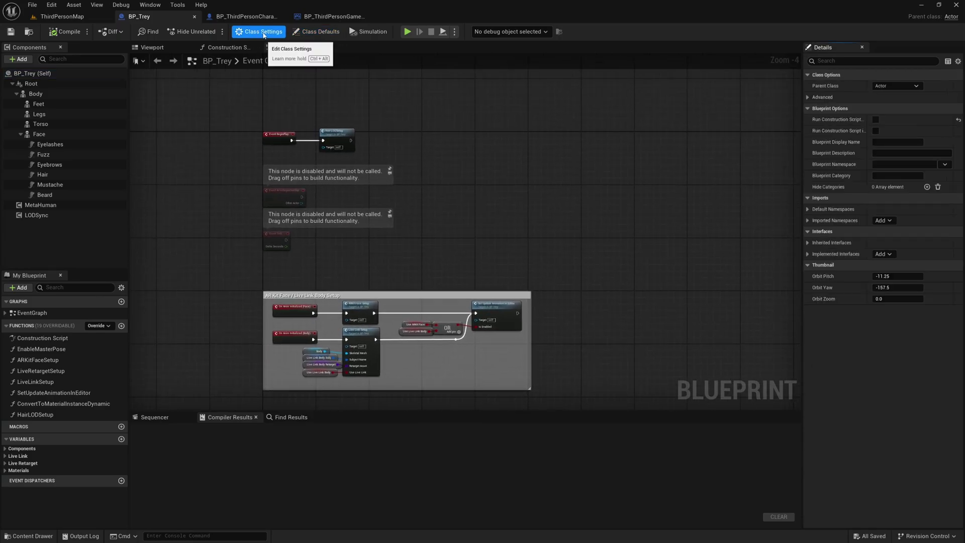
left_click(884, 87)
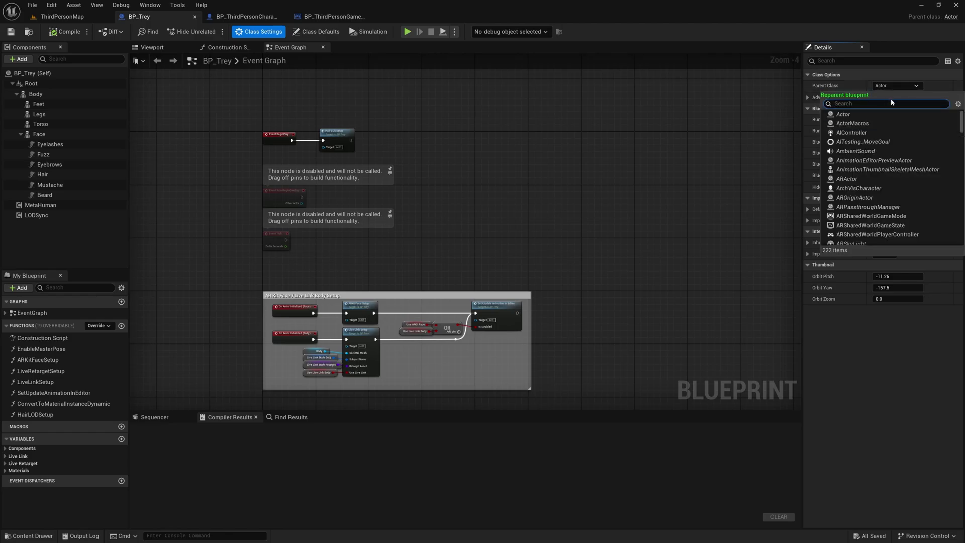
type("third")
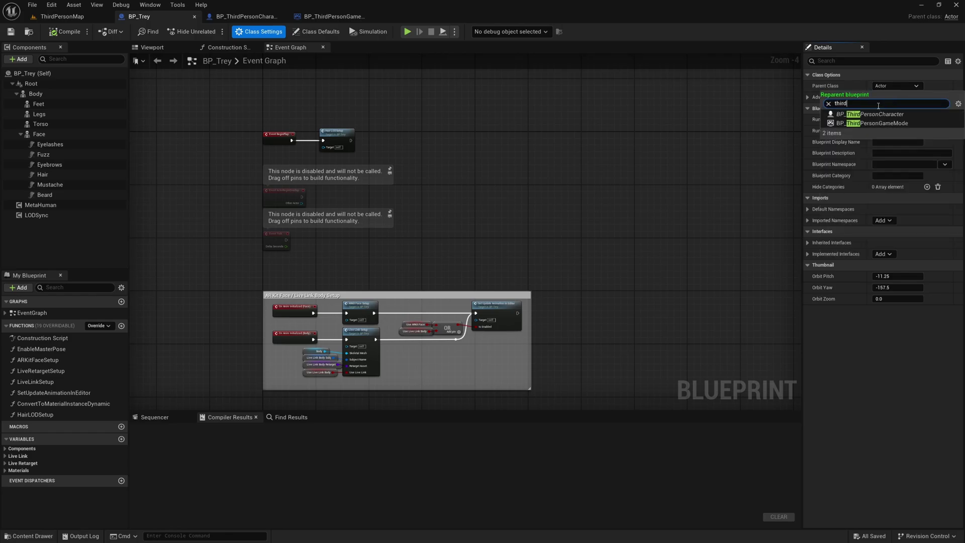
left_click(884, 115)
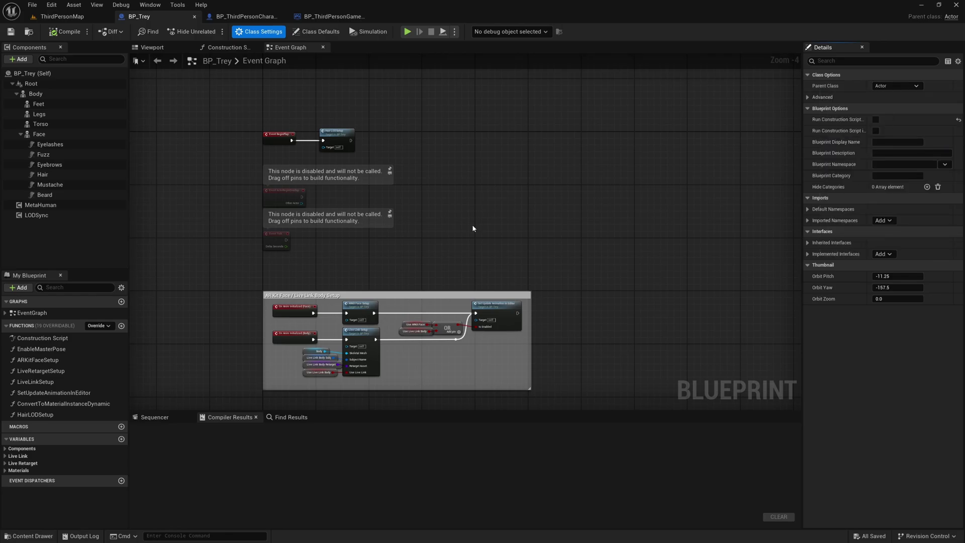
Step: Attach BP_Trey's Body component to Mesh (CharacterMesh0) and delete the Root component
left_click(152, 47)
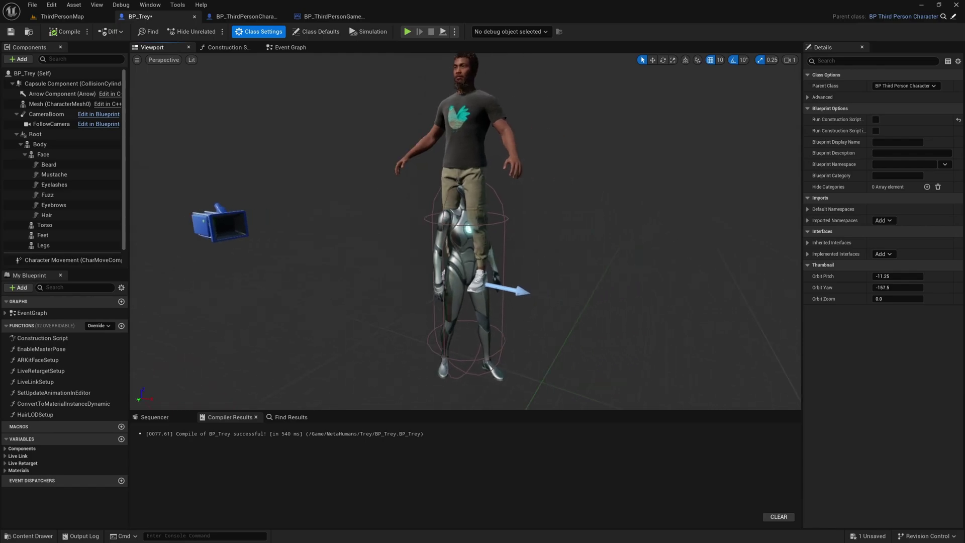
left_click(54, 146)
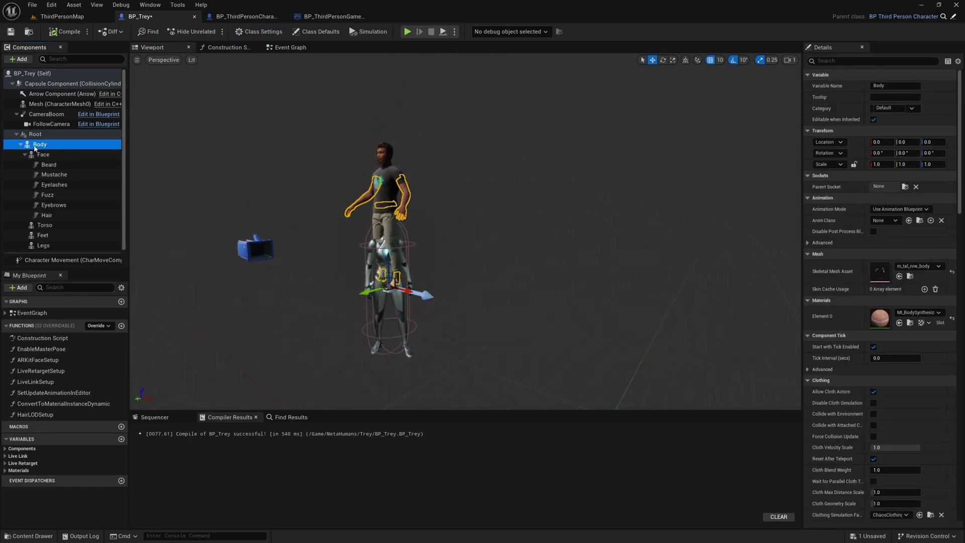
left_click_drag(36, 148, 44, 106)
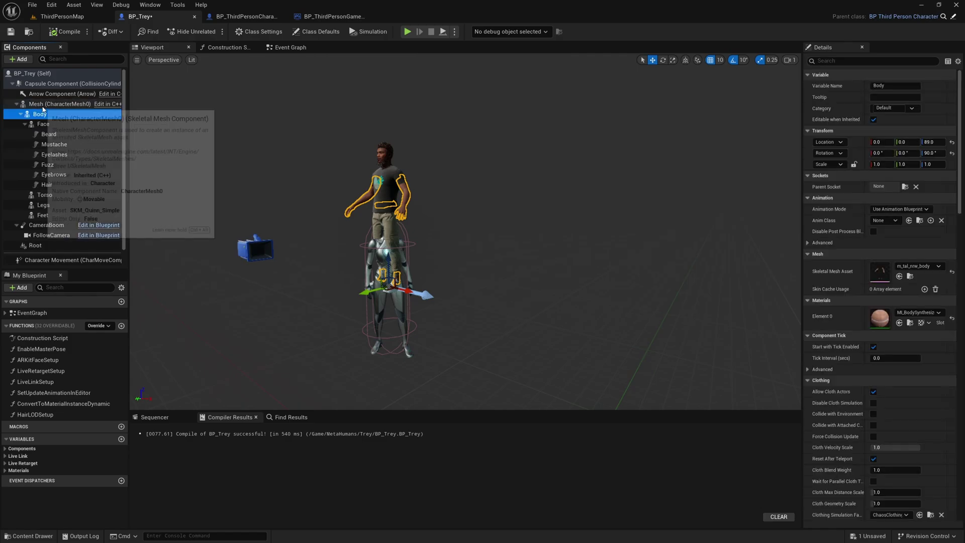
left_click(36, 245)
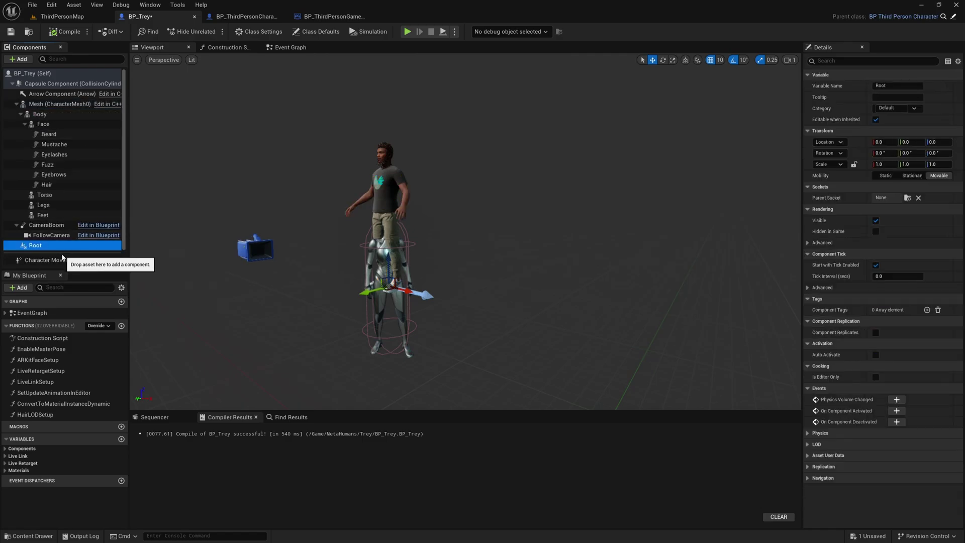
key("Delete")
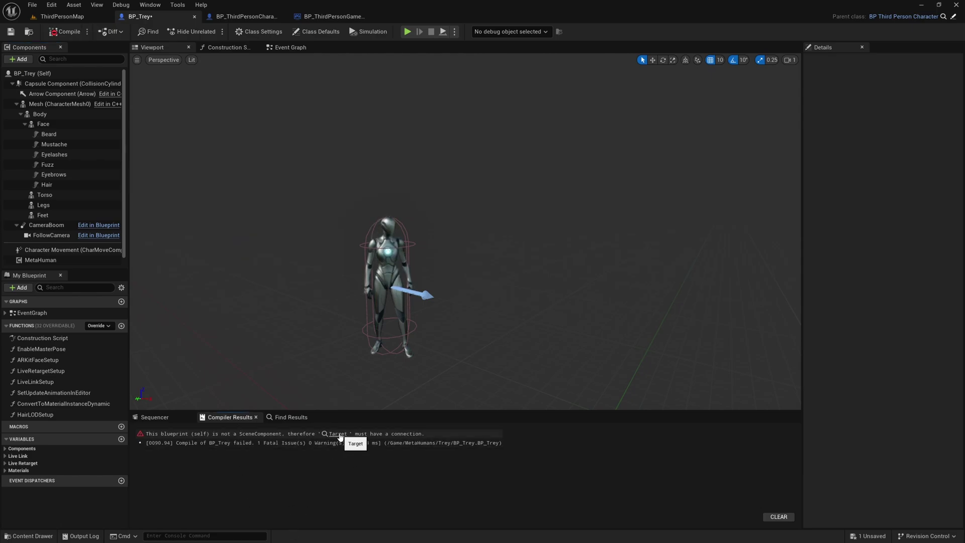
Step: Connect a Mesh reference to the Get Children Components target in the SetUpdateAnimationInEditor function and compile BP_Trey
left_click(338, 434)
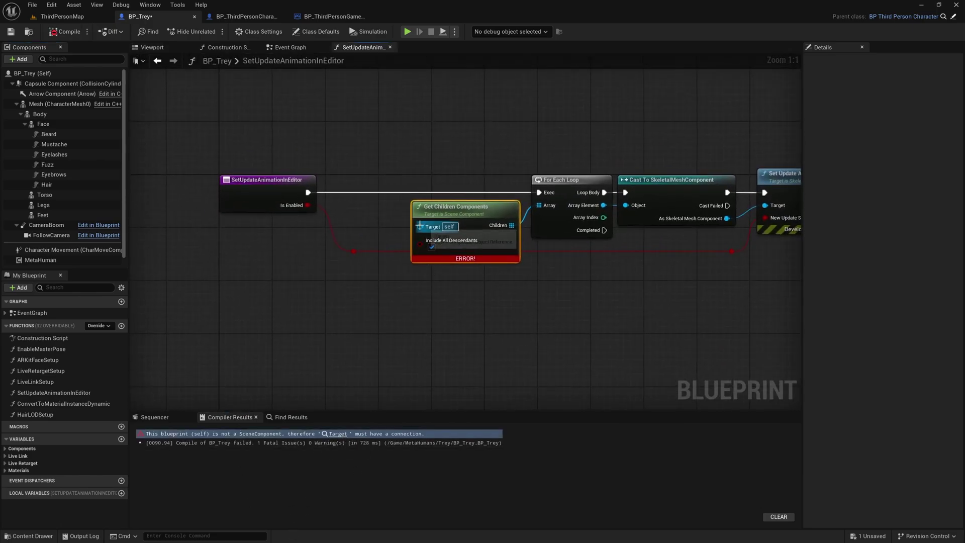
left_click(40, 105)
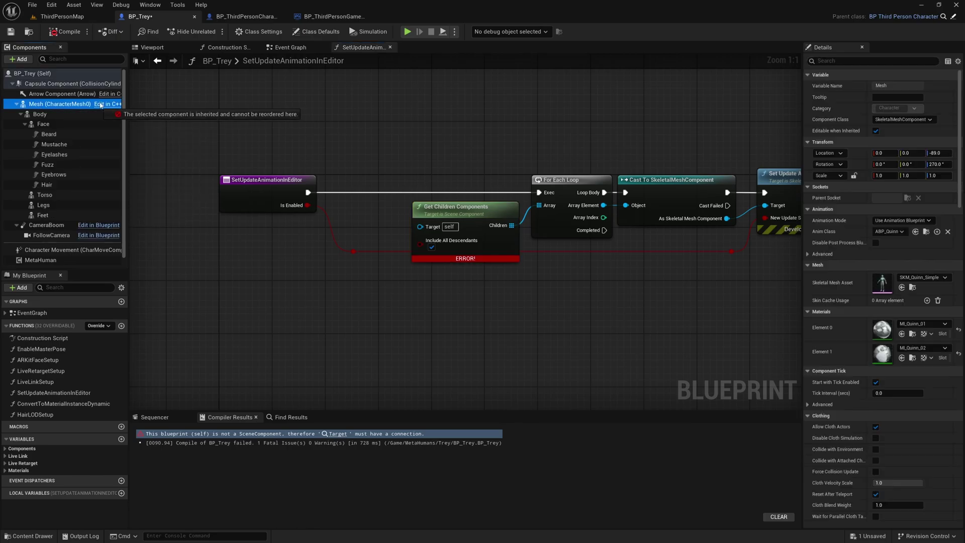
left_click_drag(420, 228, 420, 227)
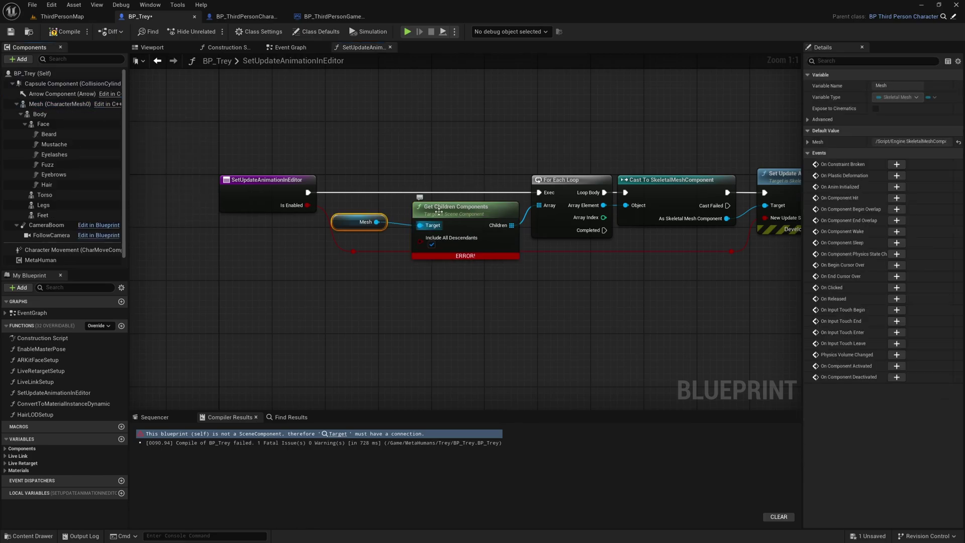
left_click(66, 31)
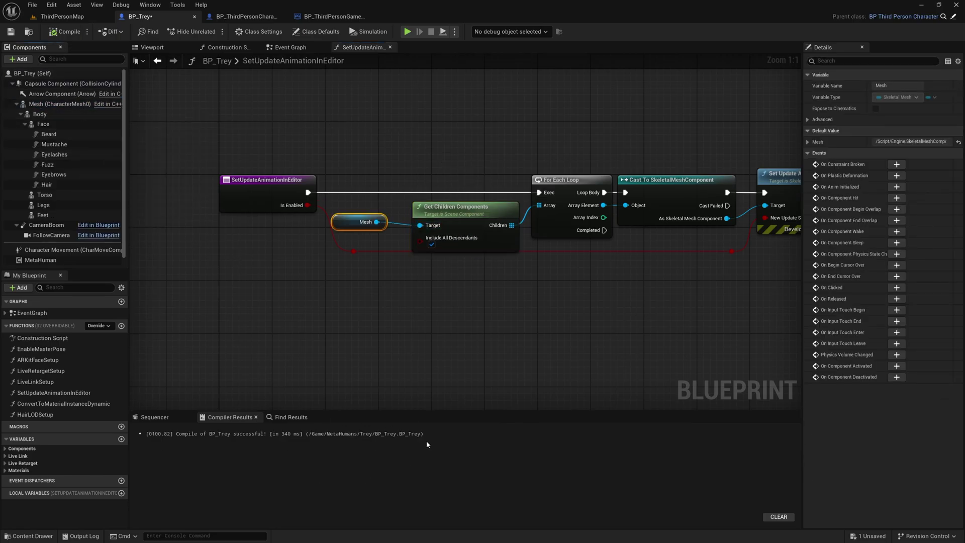
Step: Reset the Body component's location and rotation to zero in BP_Trey so it overlaps the mannequin mesh
left_click(152, 47)
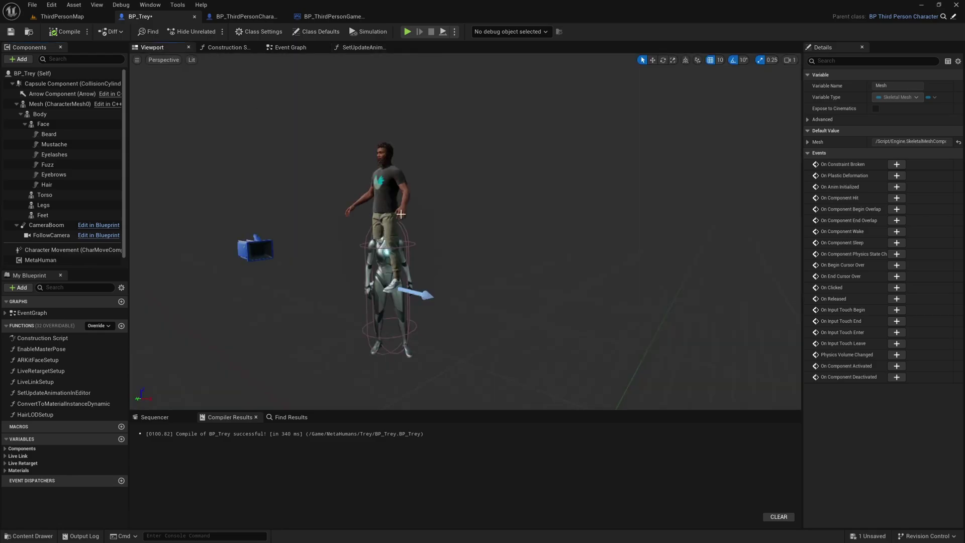
scroll(401, 213, "up", 5)
left_click(401, 203)
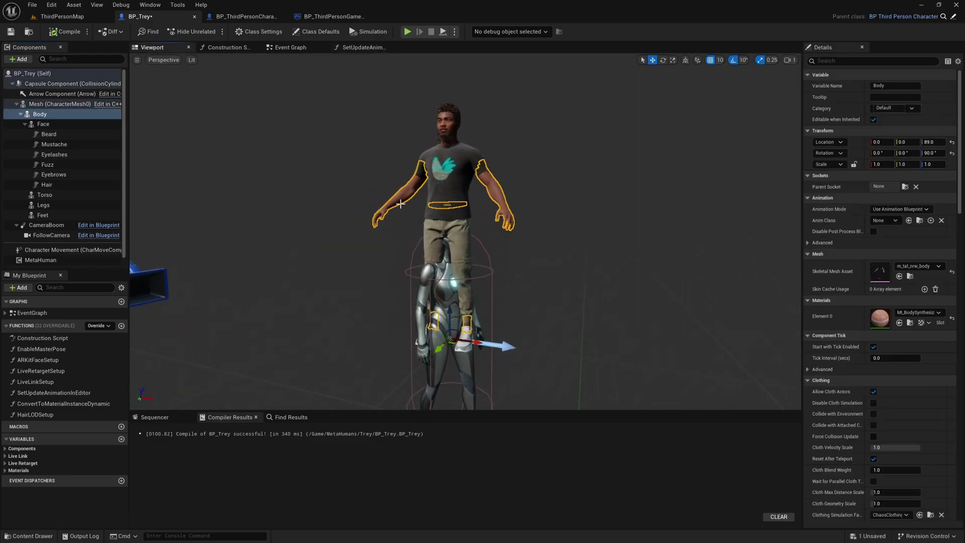
left_click(951, 142)
left_click(951, 153)
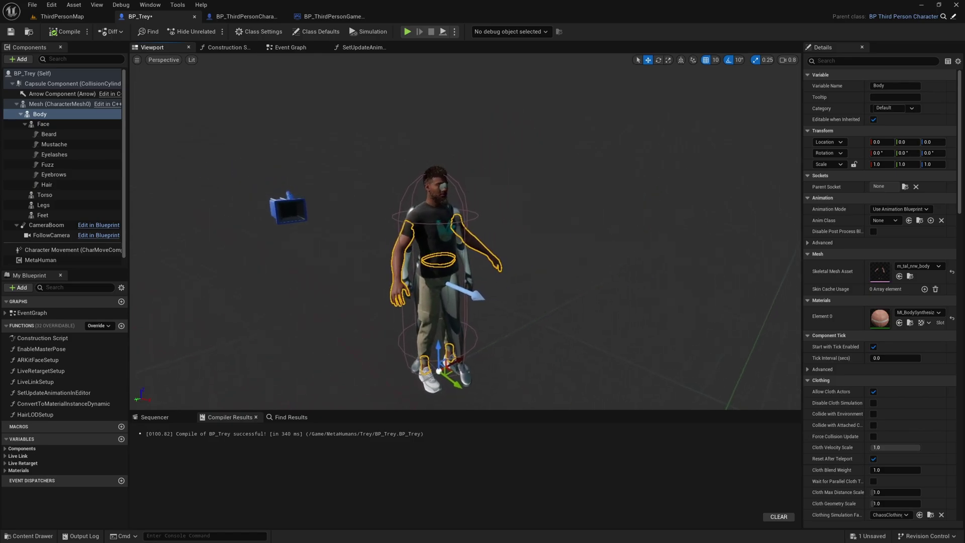
right_click_drag(465, 231, 481, 254)
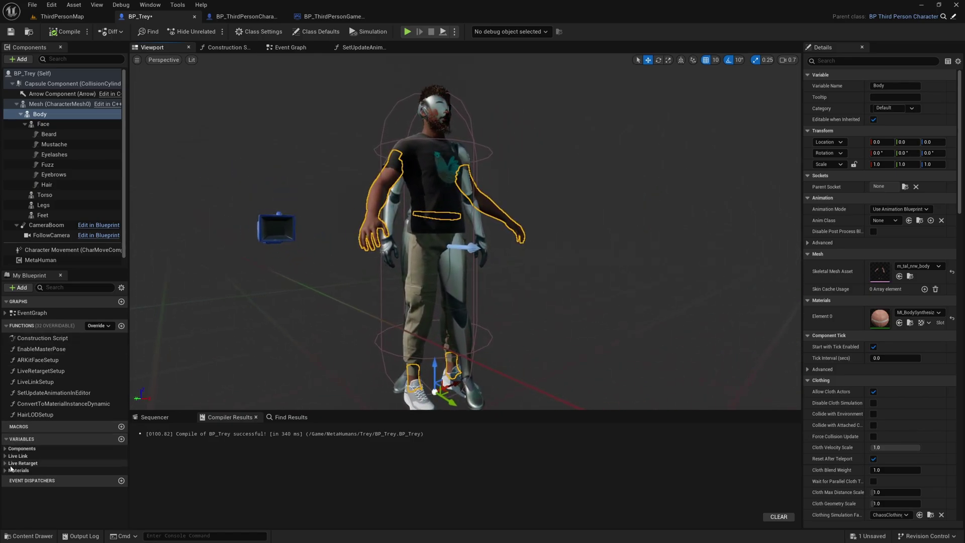
Step: Enable the default value of BP_Trey's UseLiveRetargetMode variable in the Live Retarget category
left_click(5, 462)
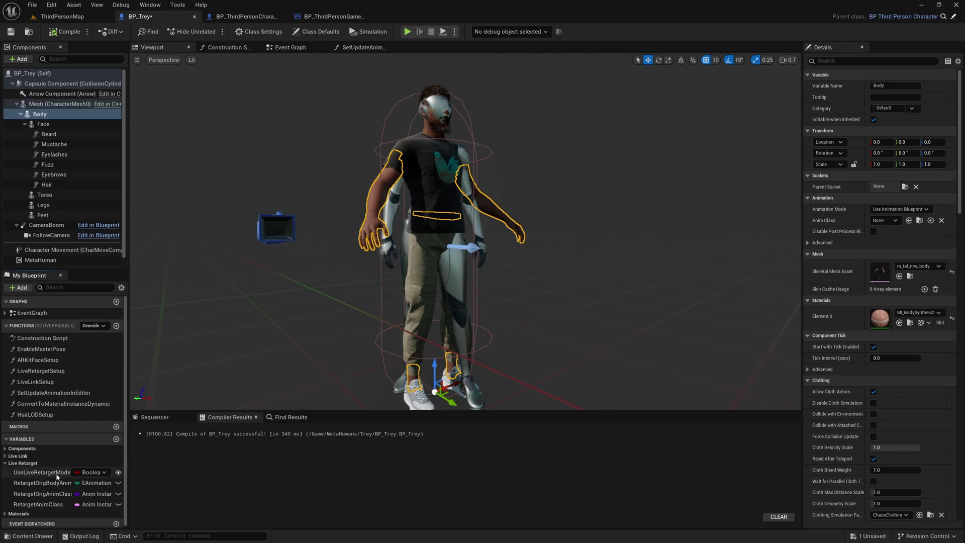
left_click(20, 473)
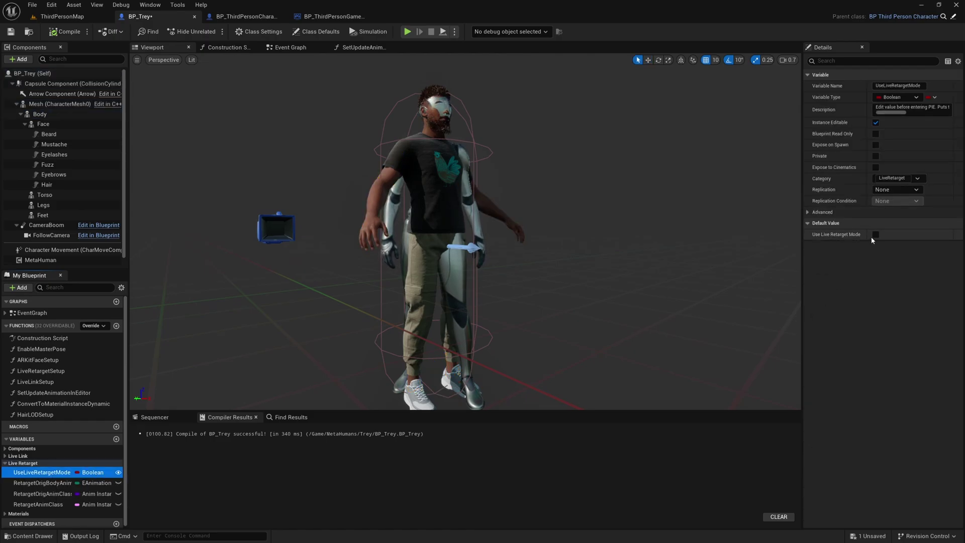
left_click(874, 235)
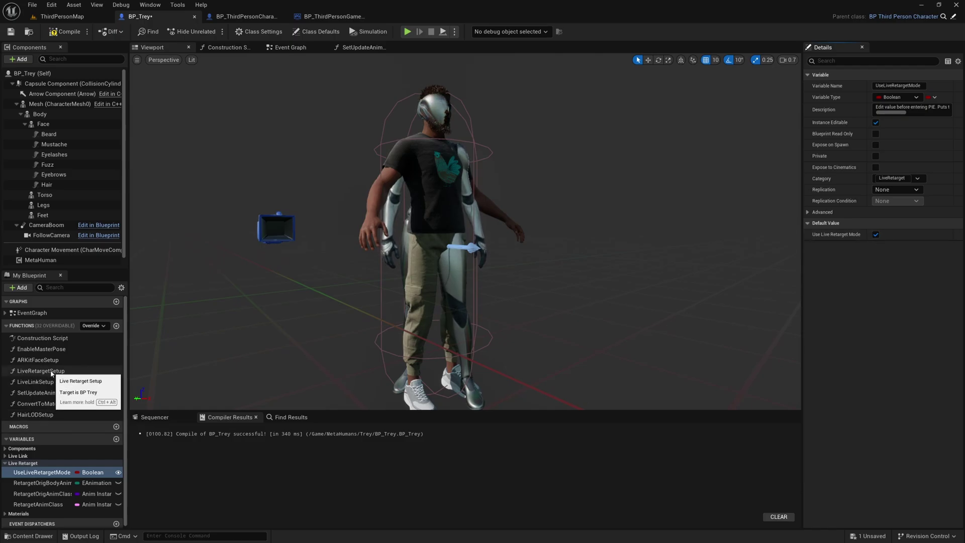
Step: Open the LiveRetargetSetup function and locate the Retarget Anim Class default asset in the Content Browser
double_click(41, 371)
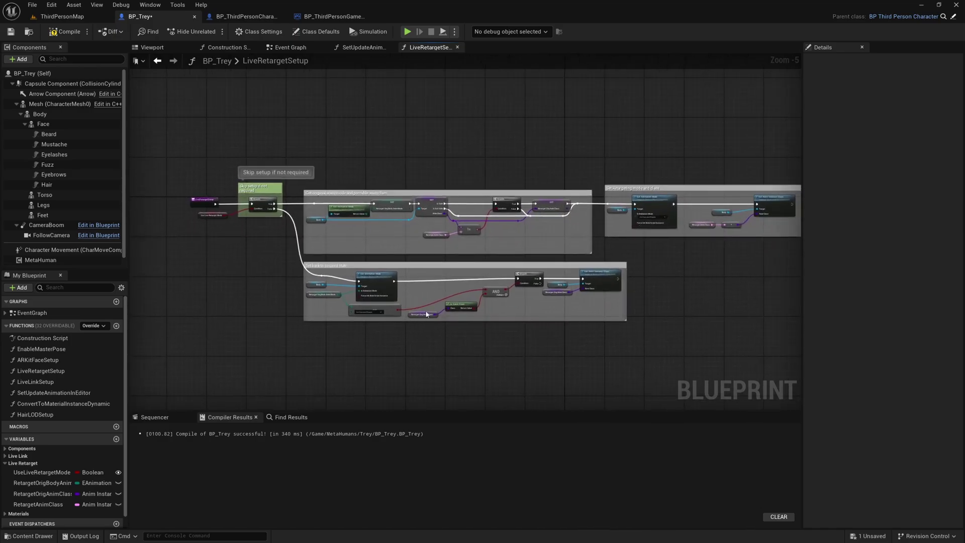
scroll(434, 235, "up", 5)
left_click(436, 242)
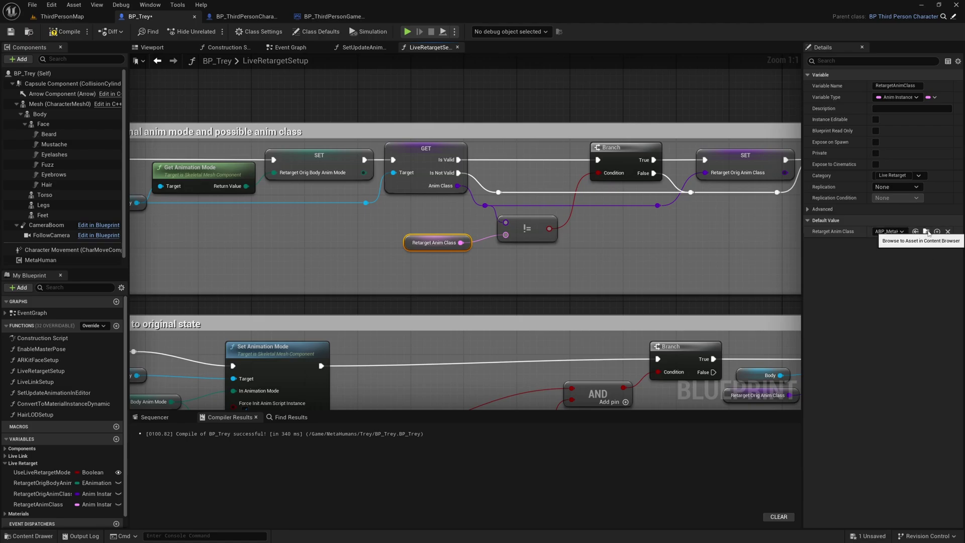
left_click(926, 231)
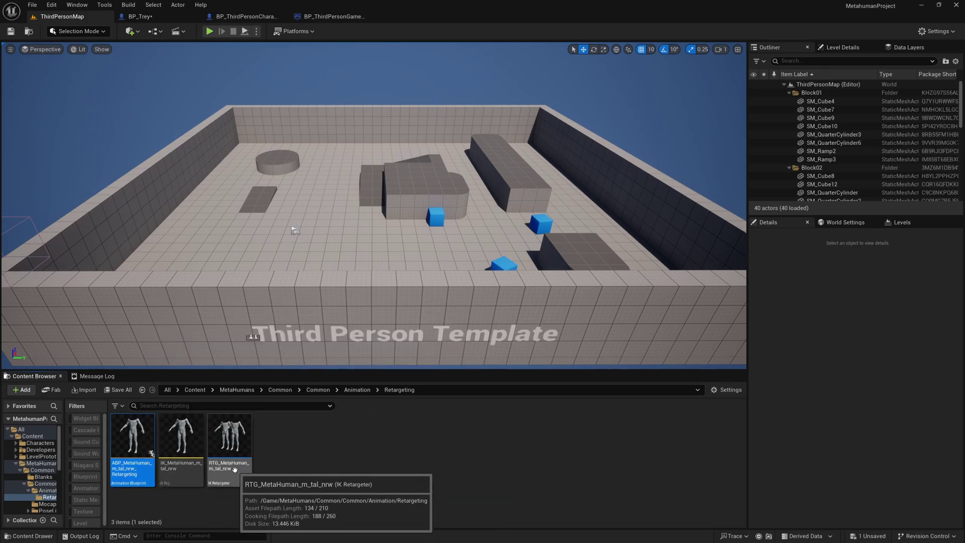
Step: Duplicate RTG_MetaHuman_m_tal_nrw as RTG_MannyToMetaHuman_m_tal_nrw and open the new retargeter
left_click(234, 469)
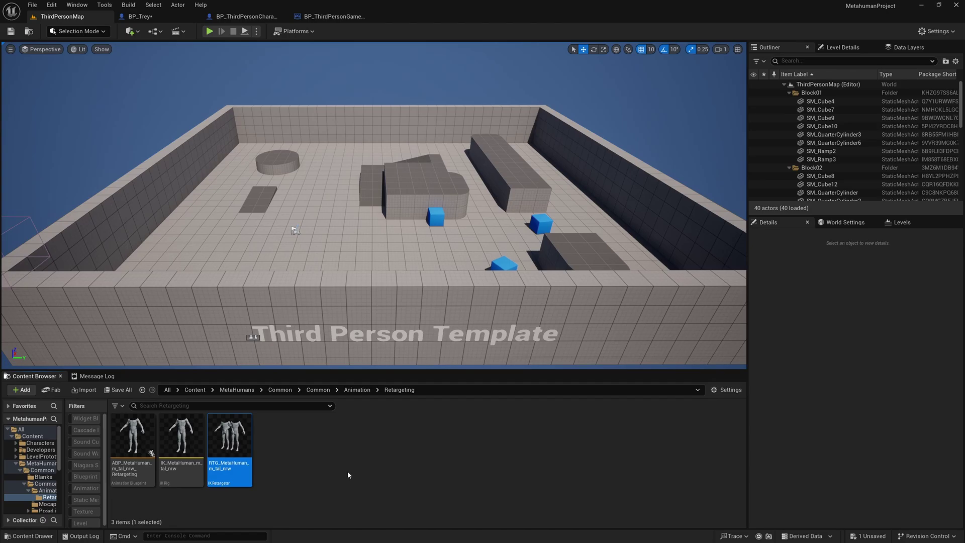
key("ctrl+d")
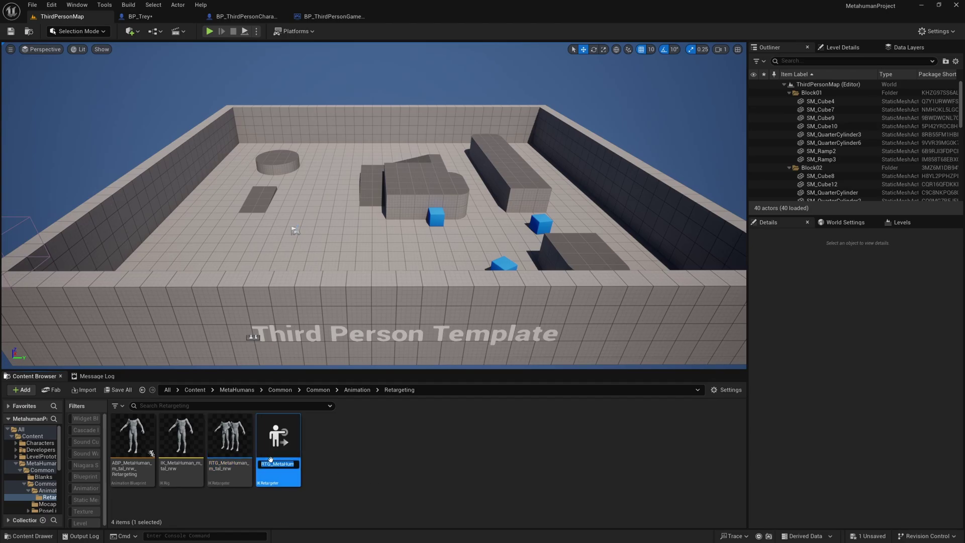
key("Return")
key("Return")
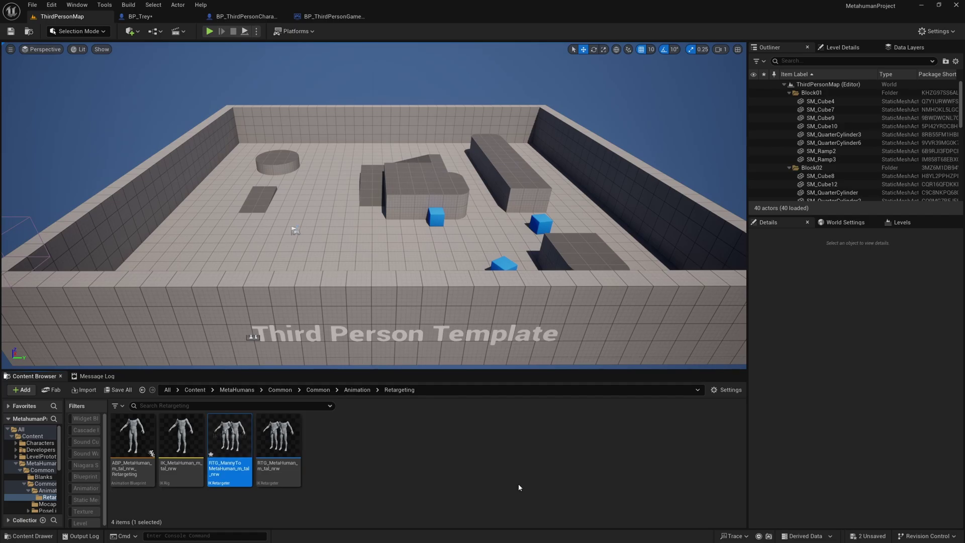
double_click(232, 458)
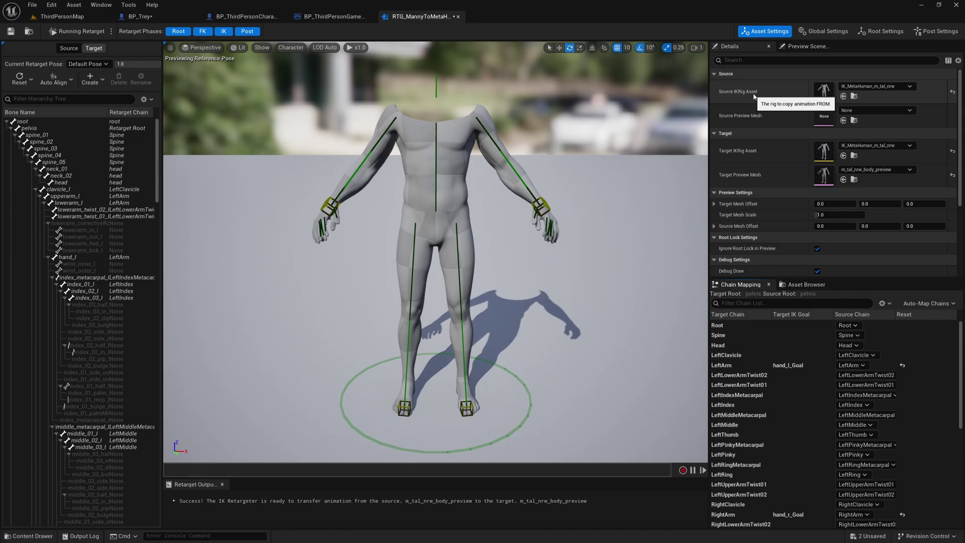
Step: Set the retargeter's source IK Rig to IK_Mannequin and its source preview mesh to SKM_Quinn
left_click(874, 86)
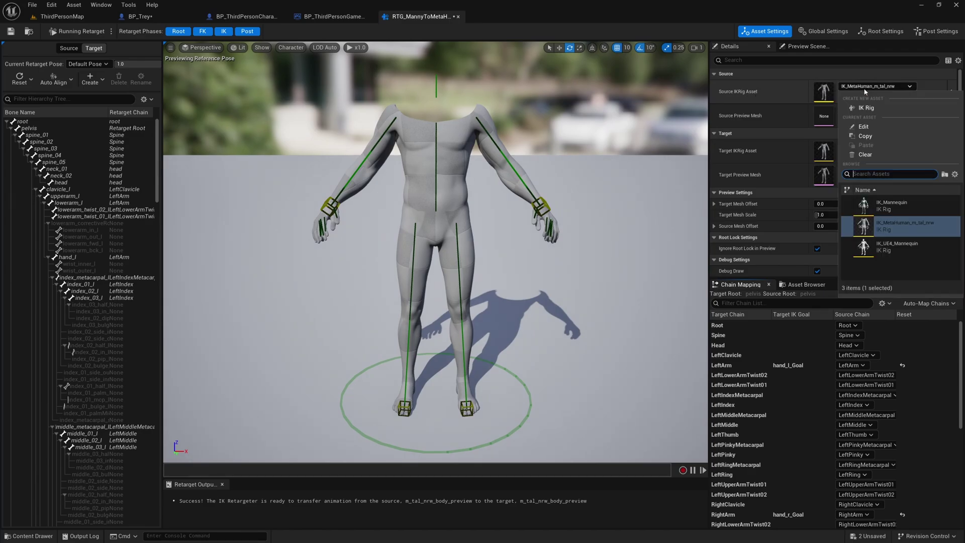
left_click(895, 207)
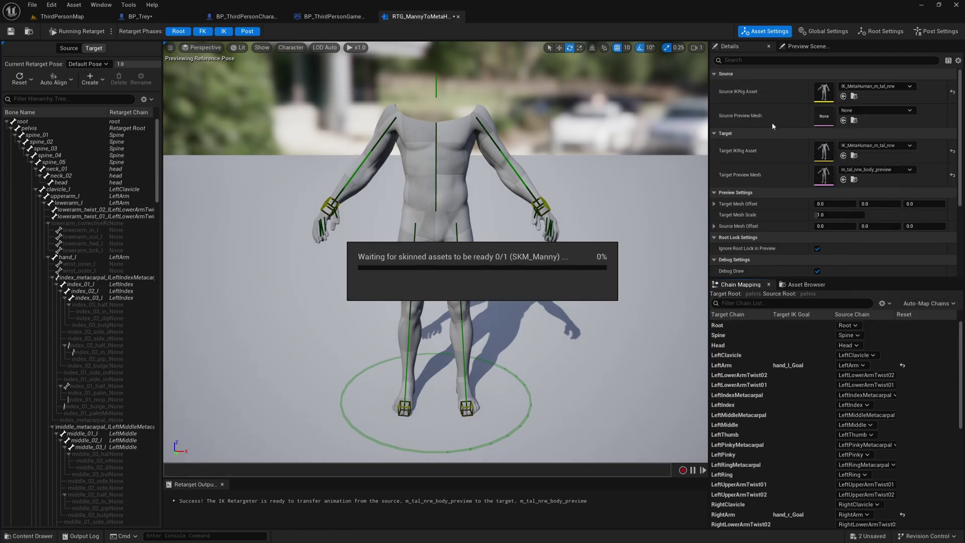
left_click(858, 110)
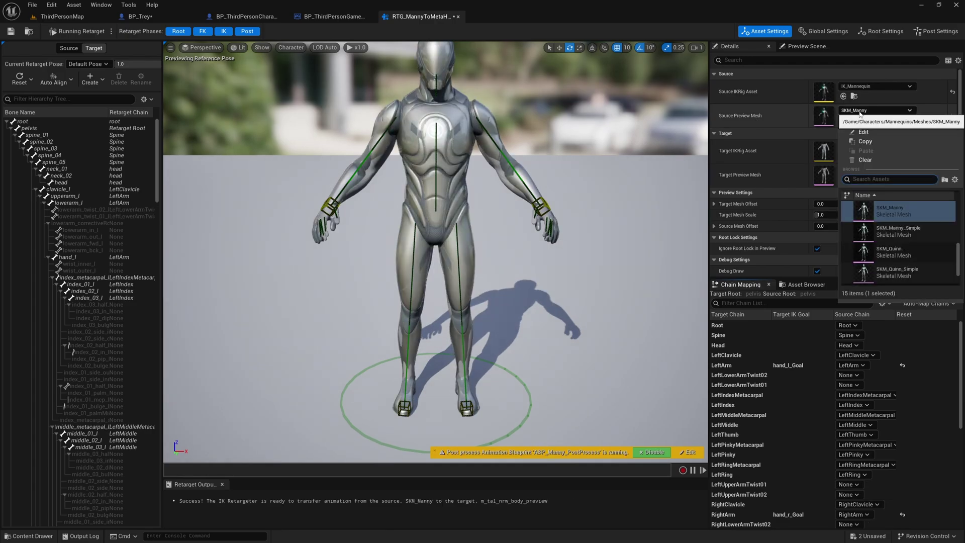
key("Escape")
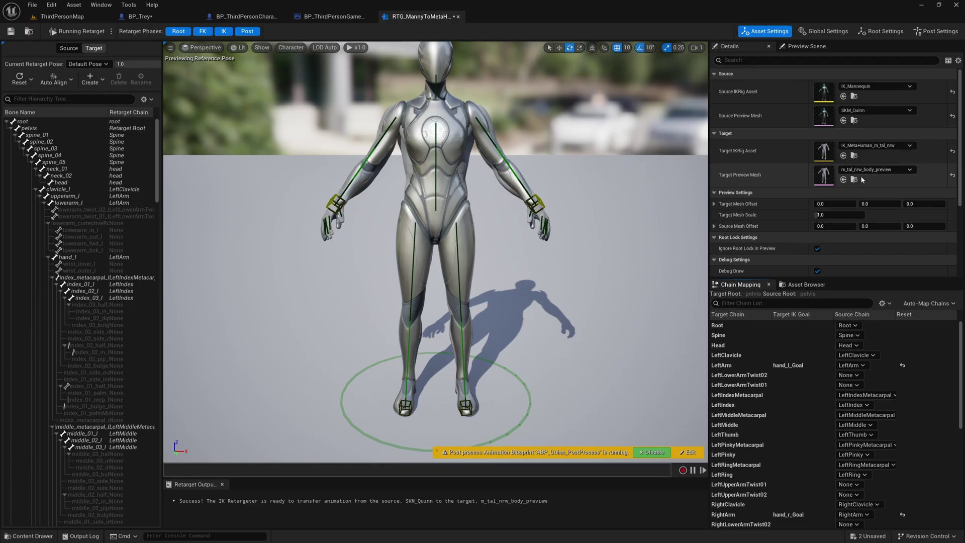
Step: Check the Body component's skeletal mesh asset in BP_Trey against the retargeter's target preview mesh
left_click(140, 17)
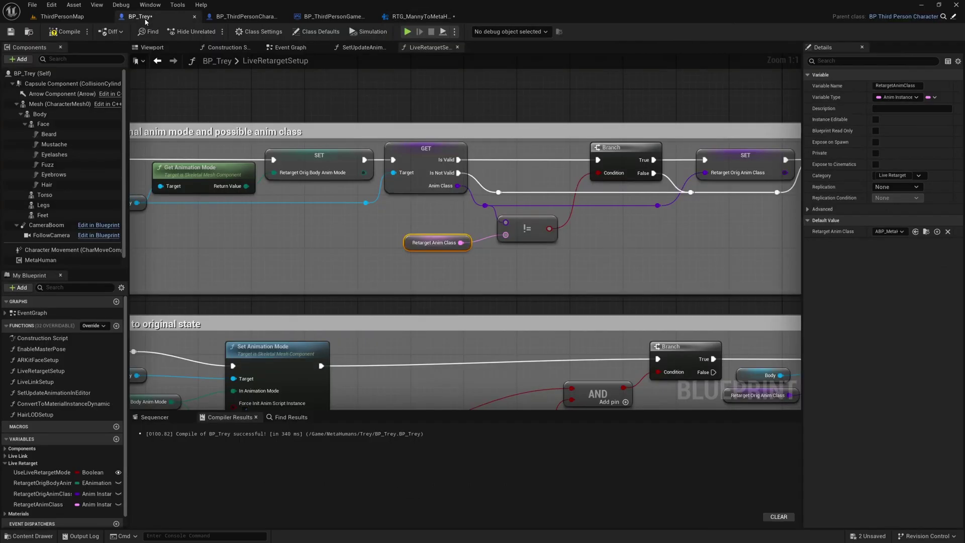
left_click(152, 48)
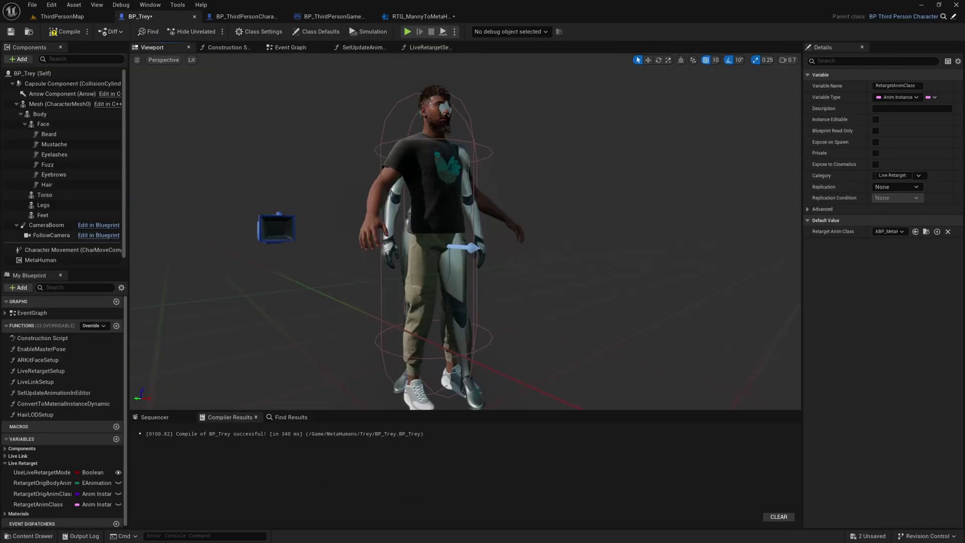
left_click(374, 224)
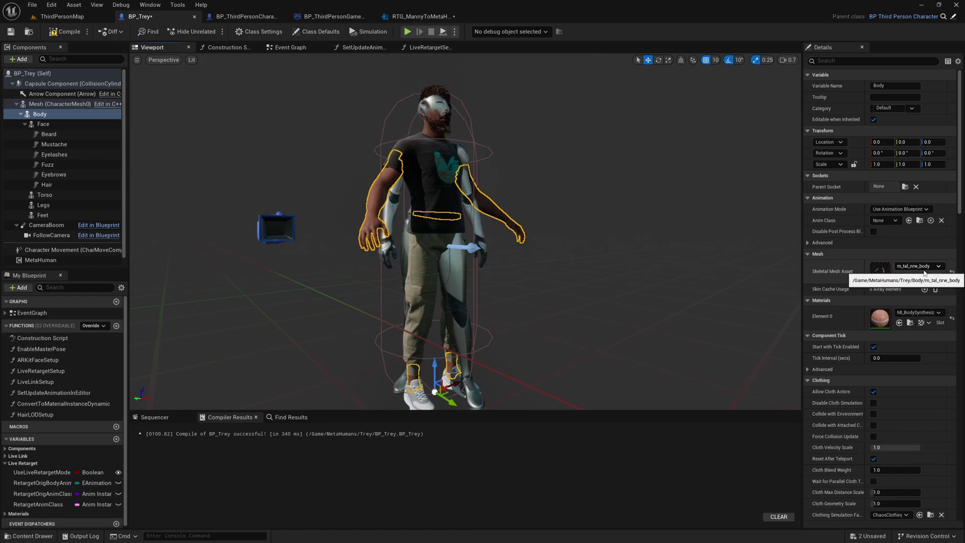
left_click(421, 16)
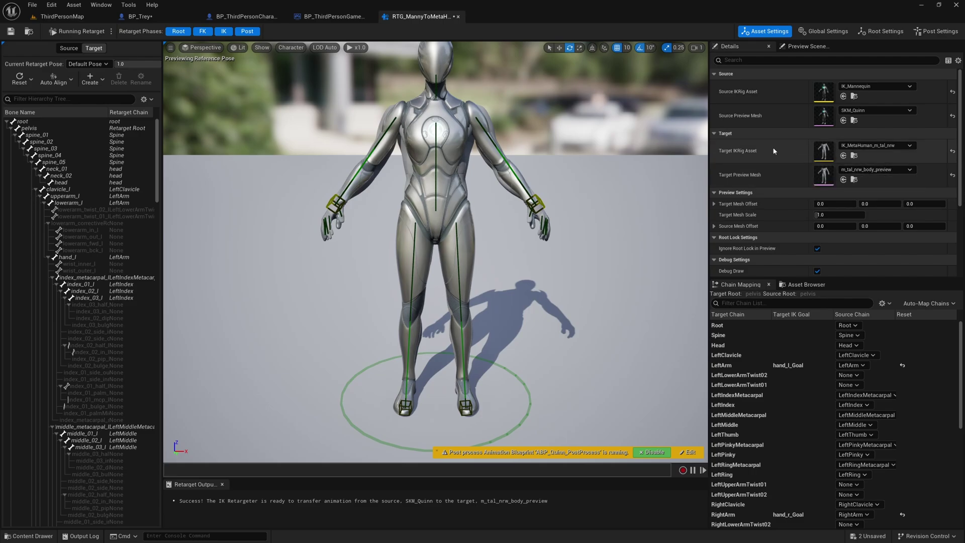
Step: Set the Root chain's FK translation mode to Globally Scaled
left_click(725, 325)
left_click(824, 132)
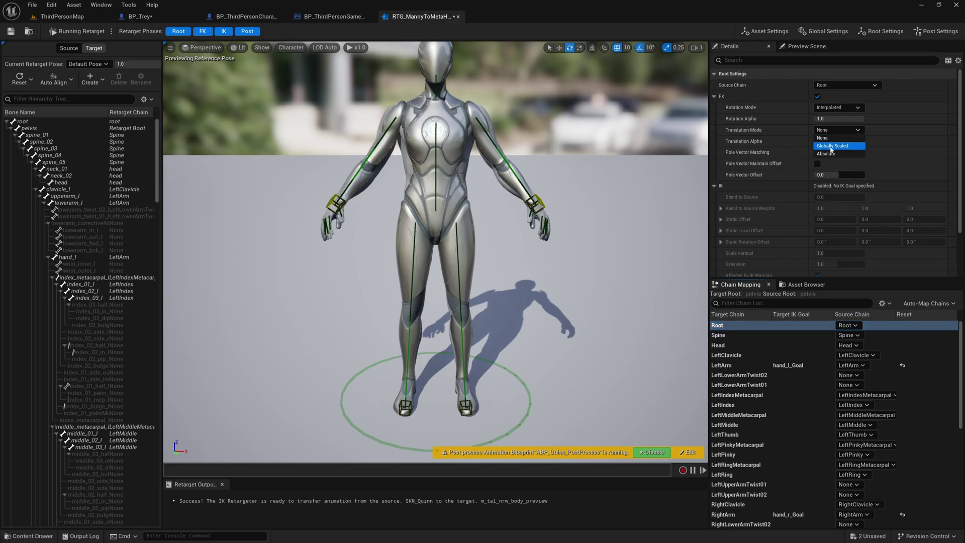
left_click(831, 146)
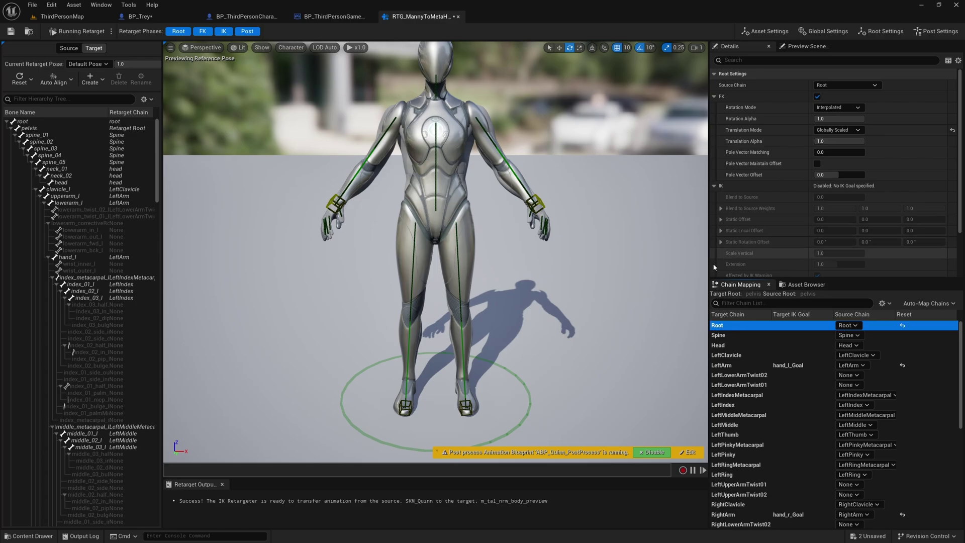
Step: Switch the retargeter to Edit Retarget Pose mode to compare the source and target body poses
mouse_move(549, 278)
right_mouse_down()
mouse_move(552, 251)
mouse_move(613, 251)
mouse_move(555, 284)
mouse_move(556, 308)
mouse_move(560, 282)
right_mouse_up()
key("a")
scroll(550, 278, "down", 1)
key("s")
scroll(556, 281, "down", 1)
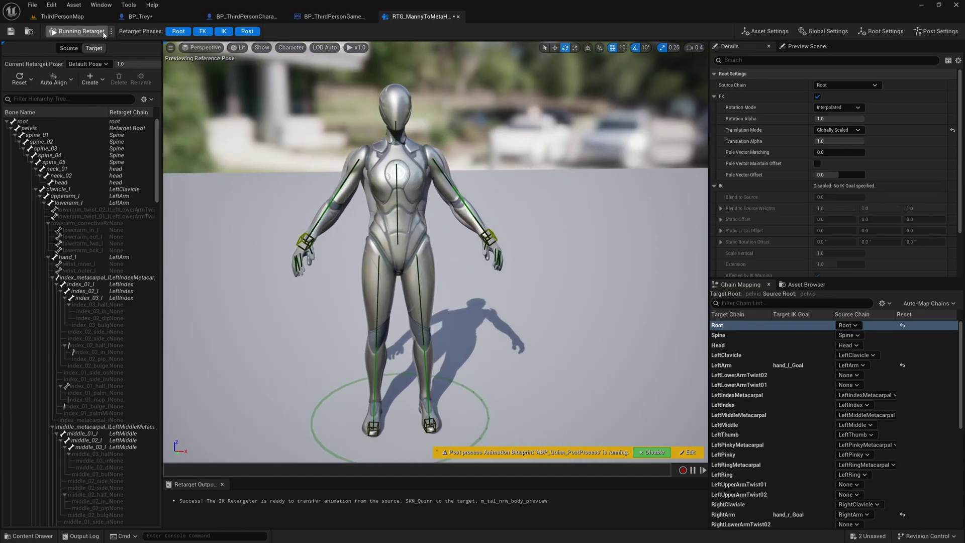
left_click(111, 31)
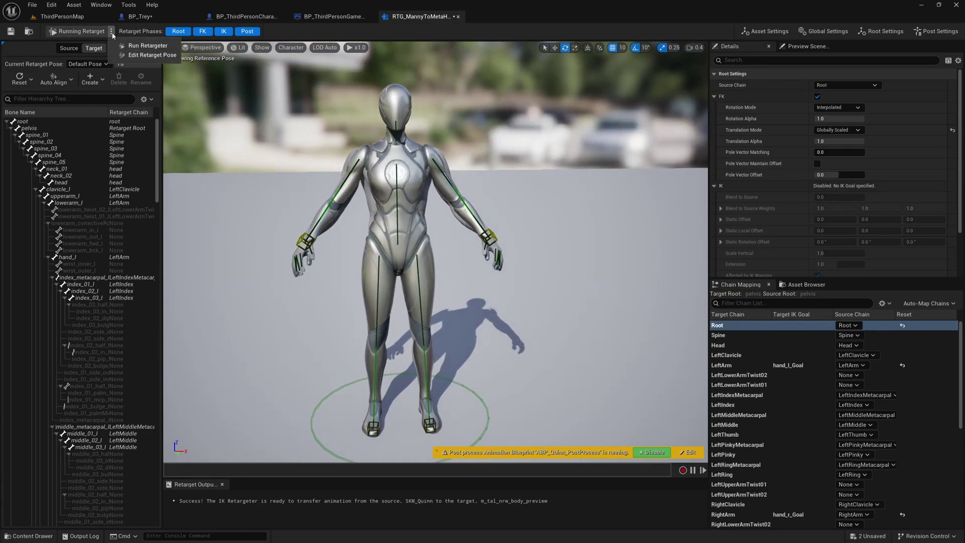
left_click(147, 55)
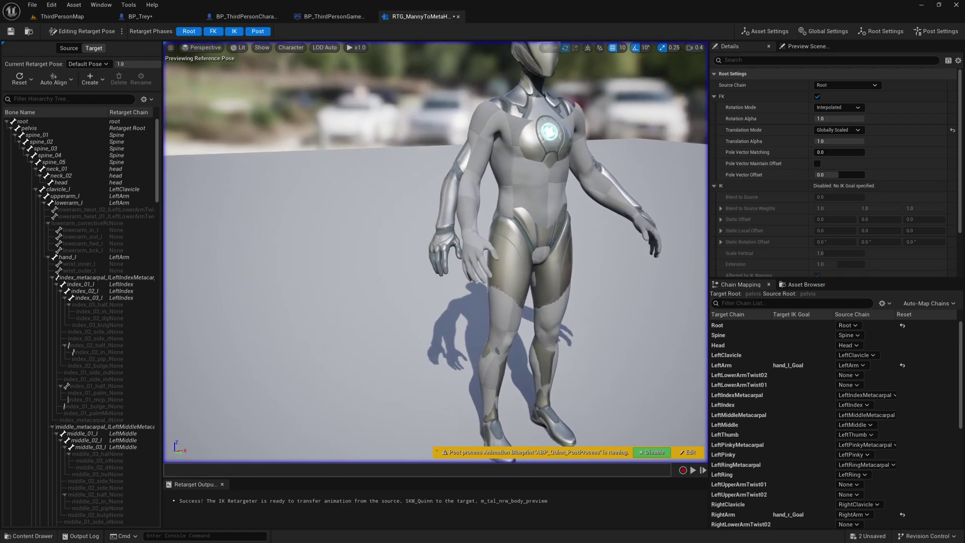
right_click_drag(435, 251, 321, 251)
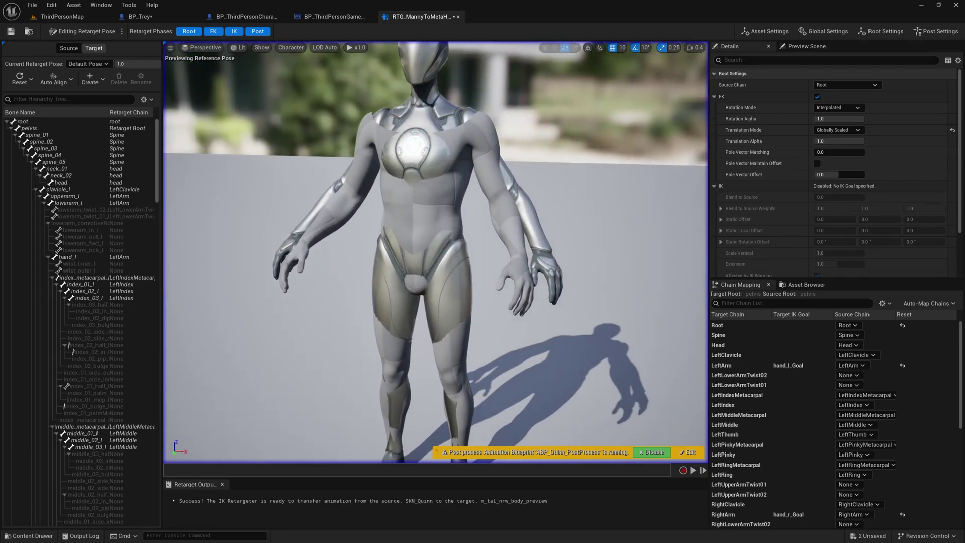
Step: Set the character's bone drawing to All Hierarchy
left_click(291, 47)
mouse_move(302, 89)
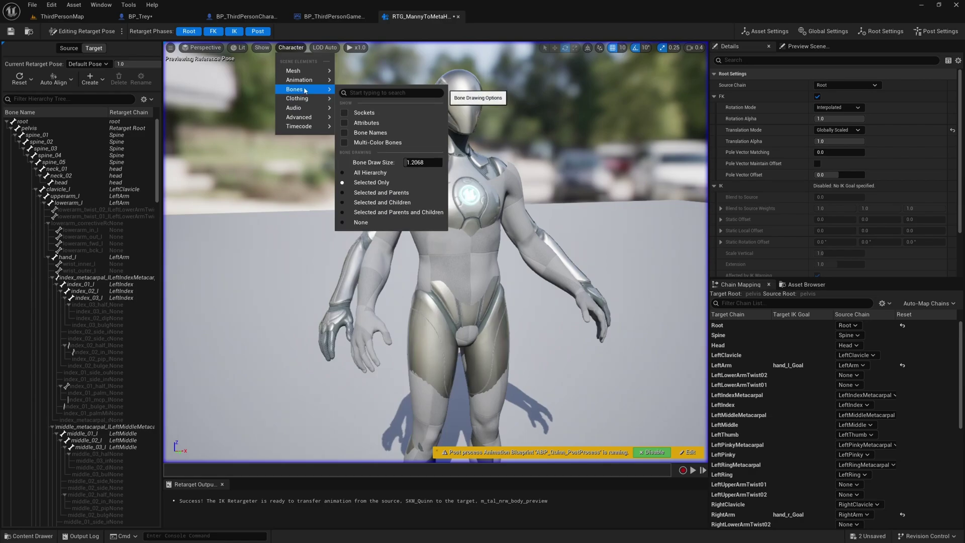
left_click(367, 173)
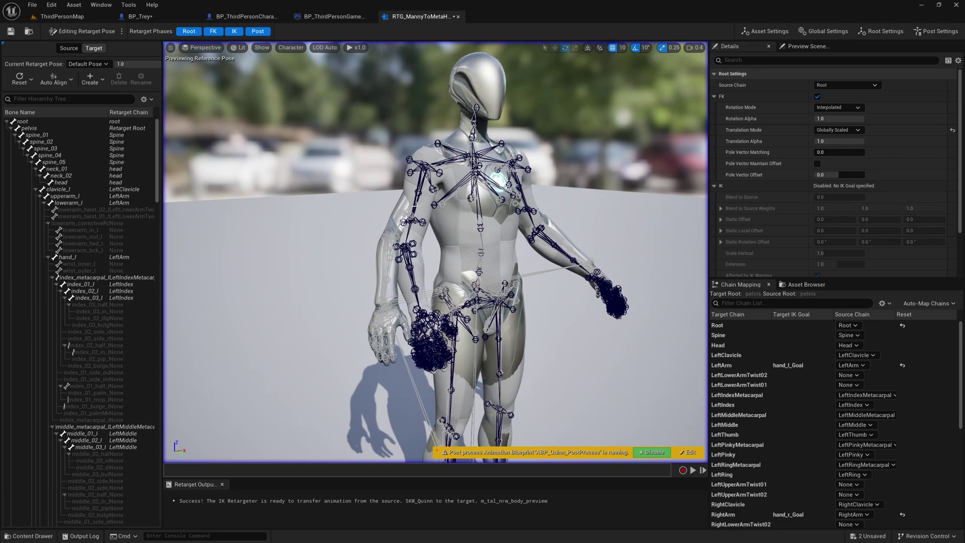
Step: Rotate the upperarm_r bone in the target retarget pose to align the arm with the mannequin's
left_click(408, 196)
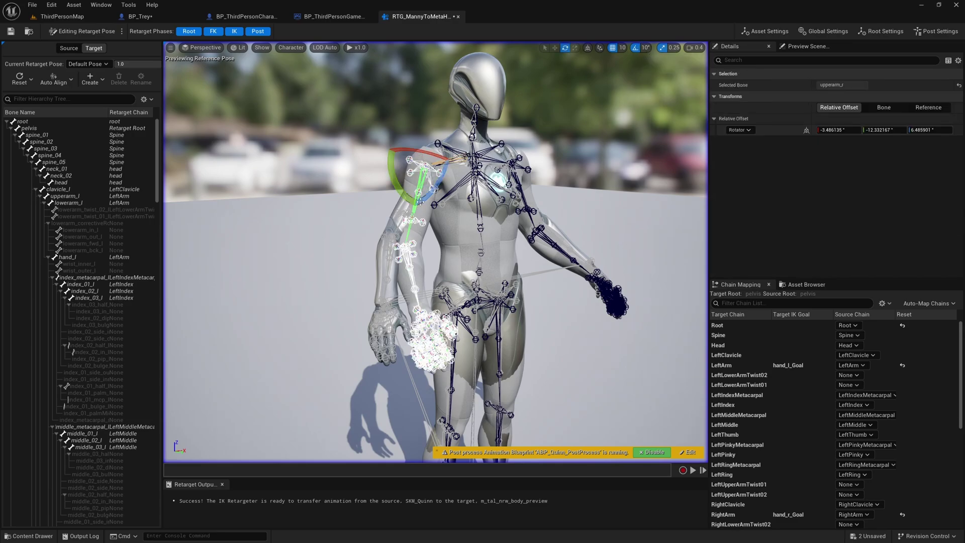
left_click_drag(394, 185, 390, 160)
left_click_drag(428, 193, 437, 221)
Step: Rotate the upperarm_l bone to a relative offset of about -1.2°, -2.8°, -4.0° to align it with the mannequin's arm
right_click_drag(438, 221, 397, 249)
left_click(396, 249)
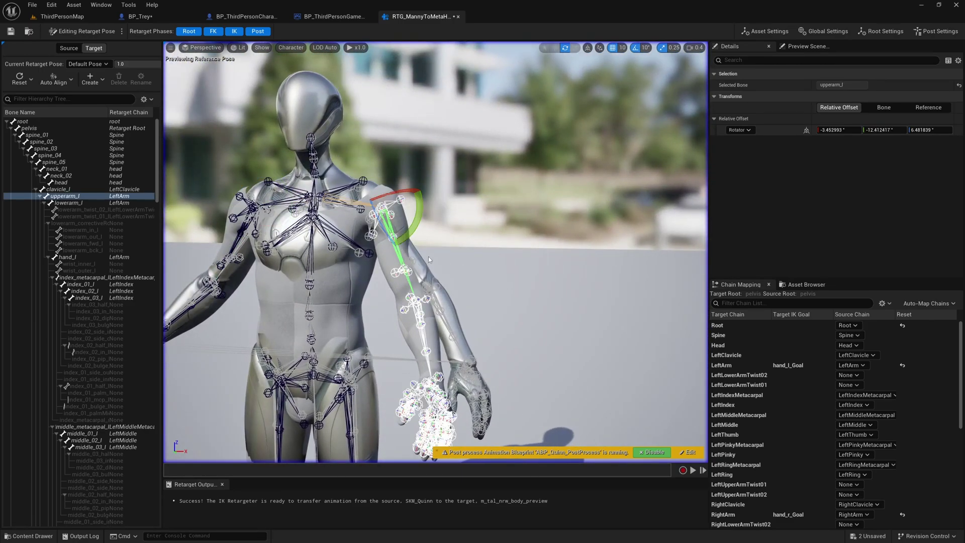
left_click_drag(428, 256, 484, 143, "alt")
left_click(559, 203)
right_click_drag(559, 202, 564, 282)
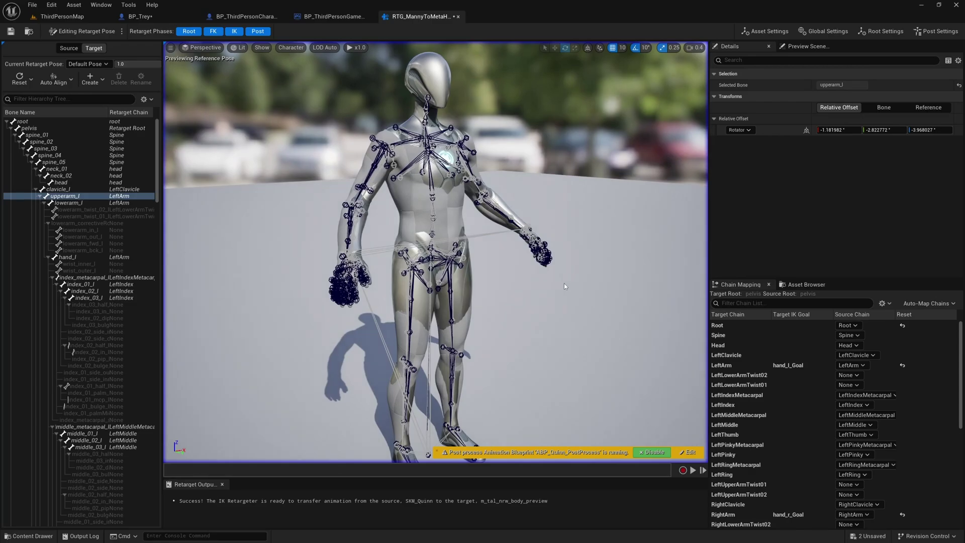
left_click_drag(547, 314, 467, 241, "alt")
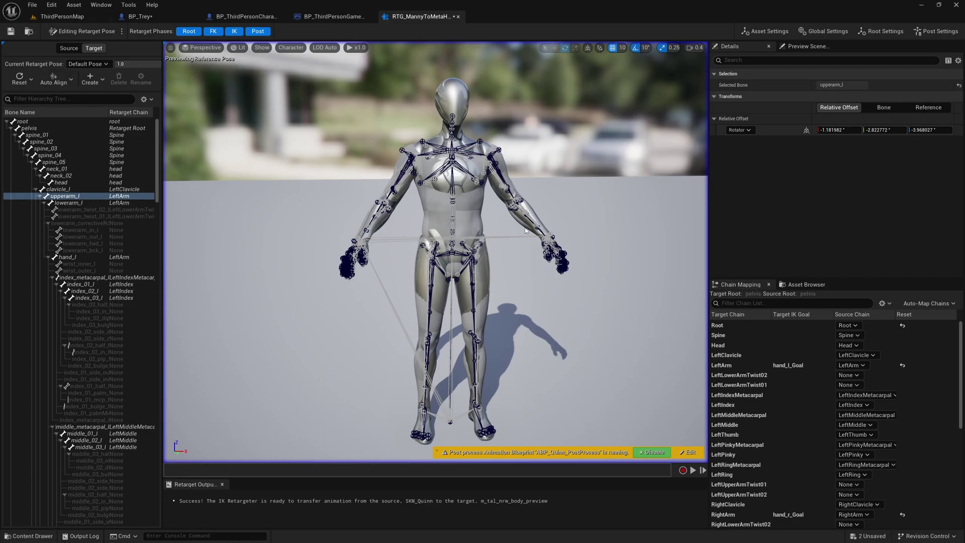
Step: Set the IK Blend to Source to 0.0 for the LeftArm and RightArm retarget chains
left_click(727, 367)
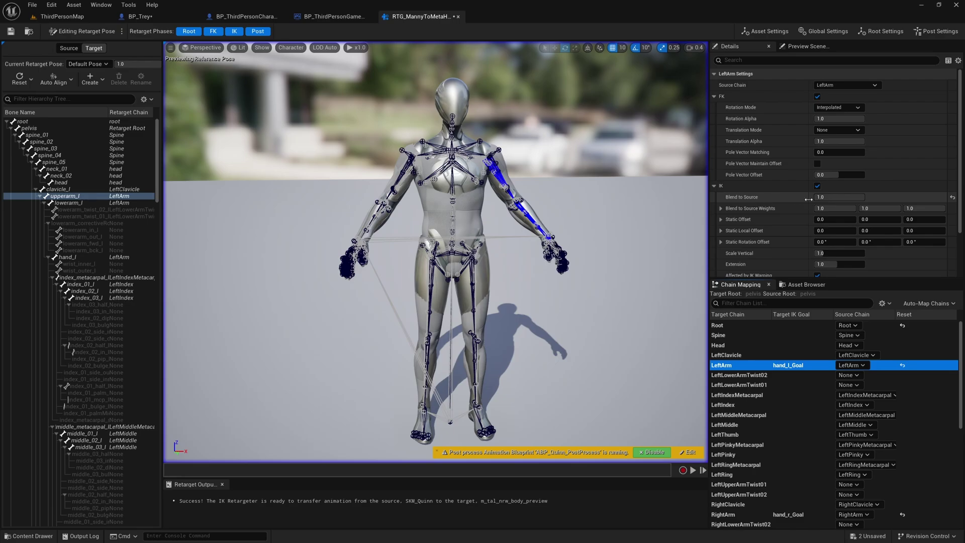
left_click_drag(808, 199, 779, 199)
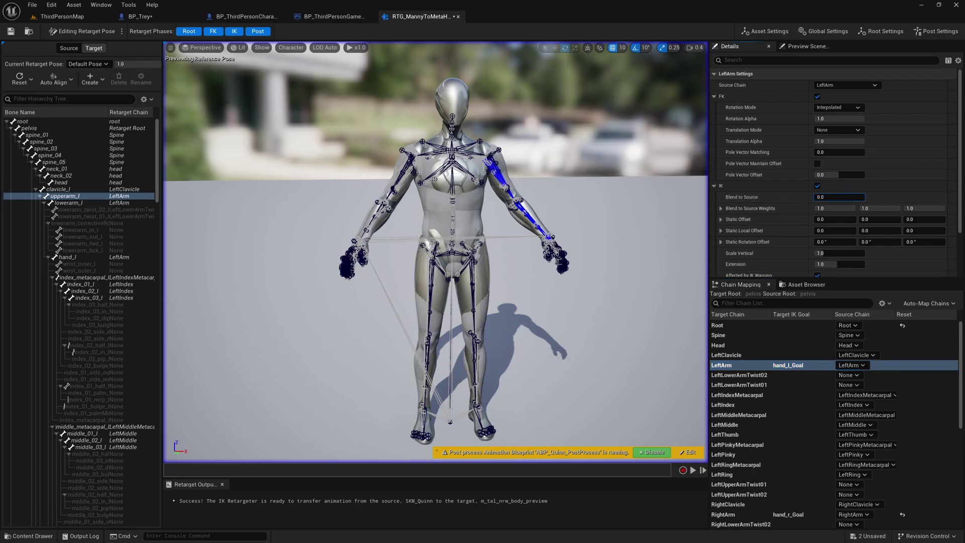
left_click(727, 514)
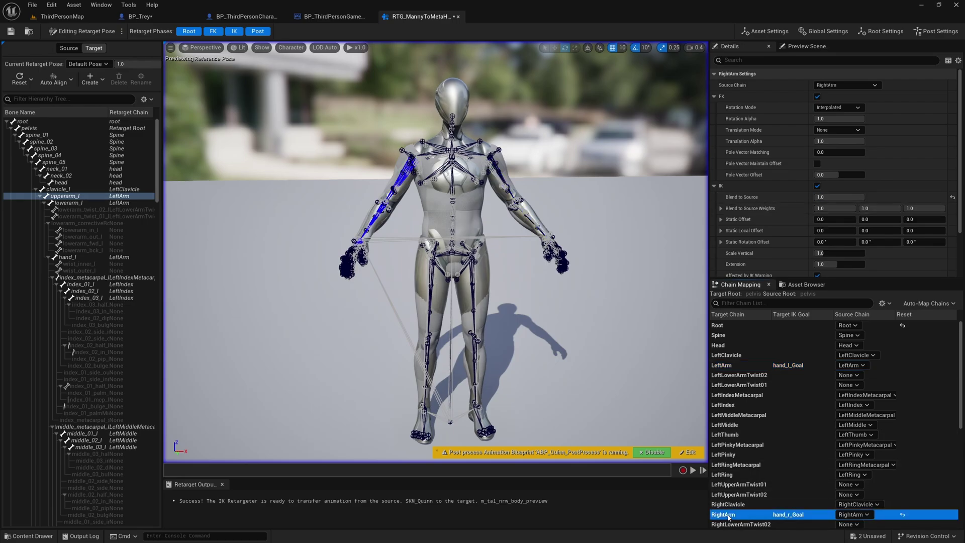
left_click_drag(851, 198, 837, 197)
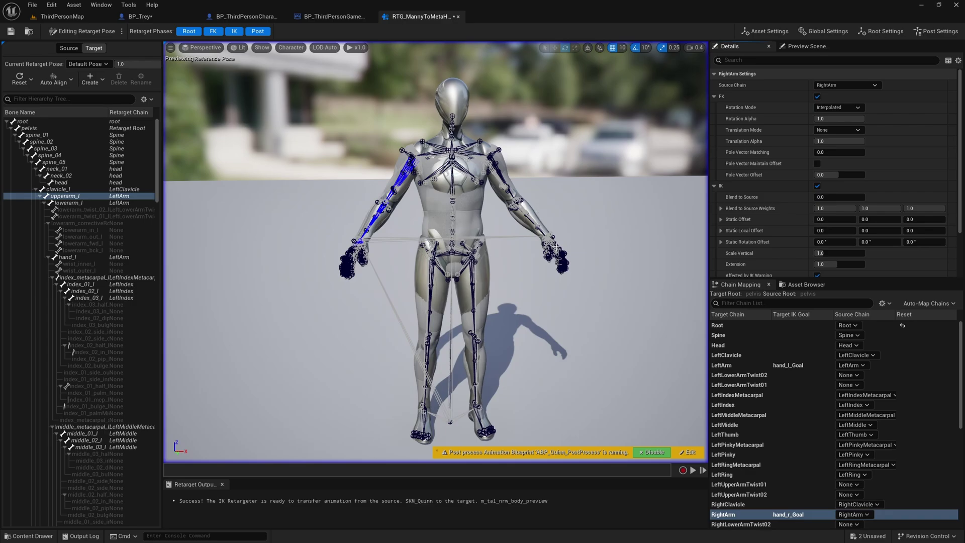
Step: Restore the IK Blend to Source to 1.0 on the RightArm and LeftArm chains
left_click_drag(838, 197, 864, 197)
left_click(804, 365)
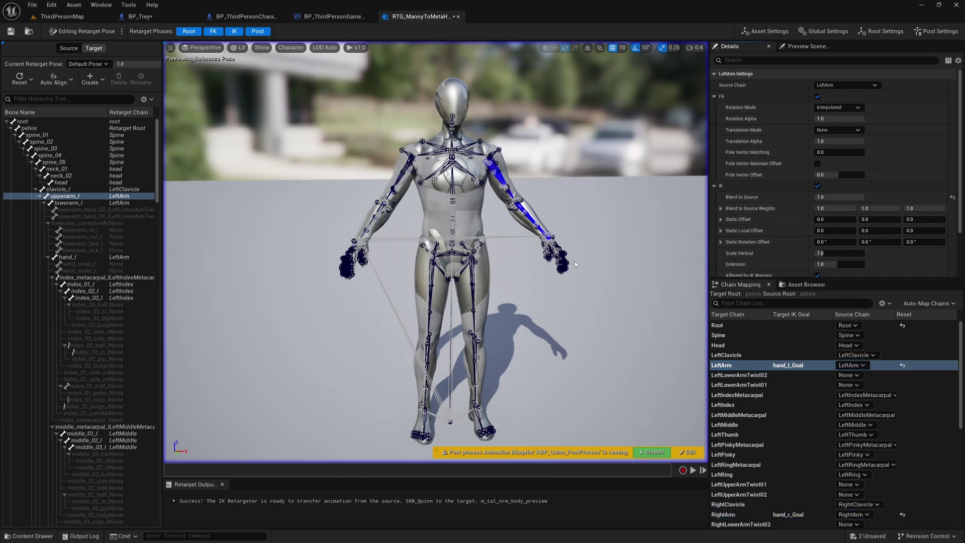
left_click(583, 315)
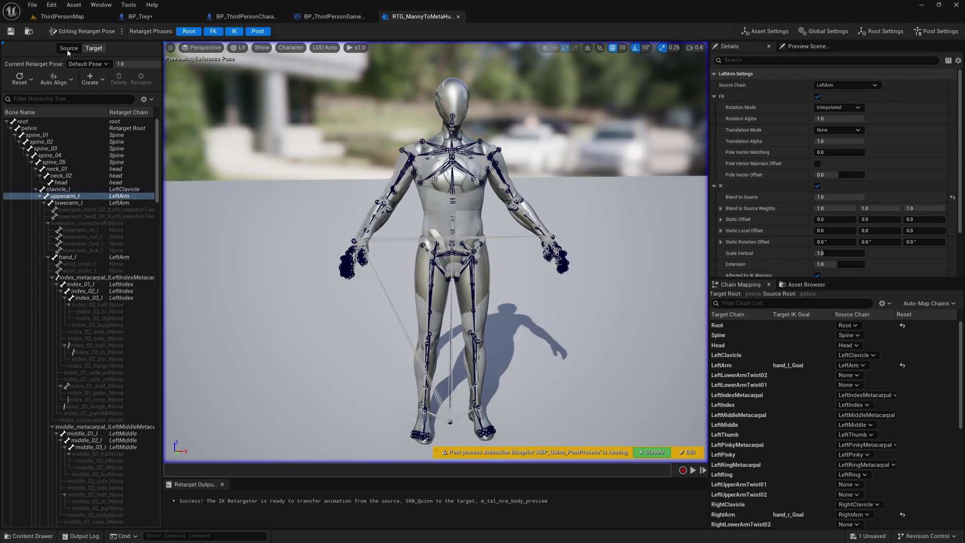
Step: Close the retargeter and open the AnimGraph of the ABP_MetaHuman_m_tal_nrw_Retargeting animation blueprint
left_click(458, 16)
left_click(62, 16)
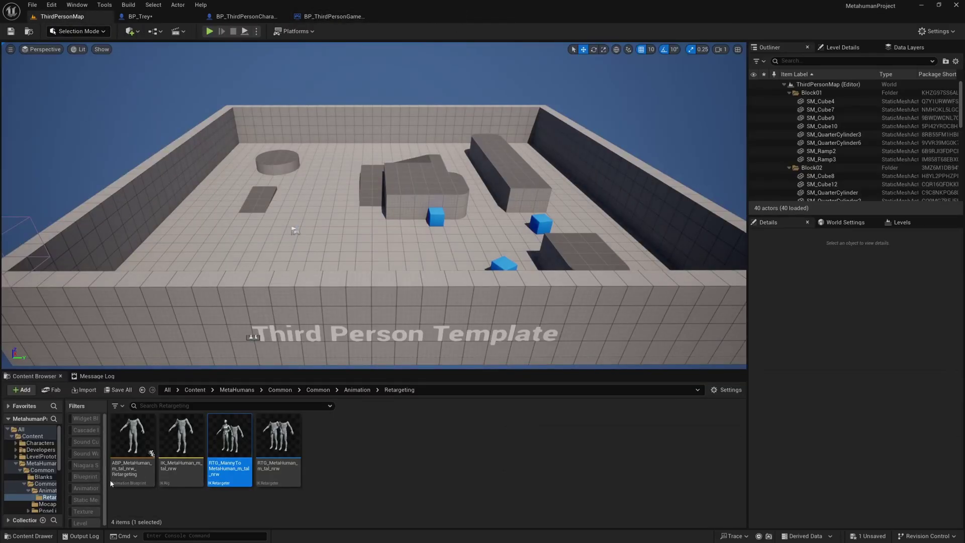
mouse_move(120, 481)
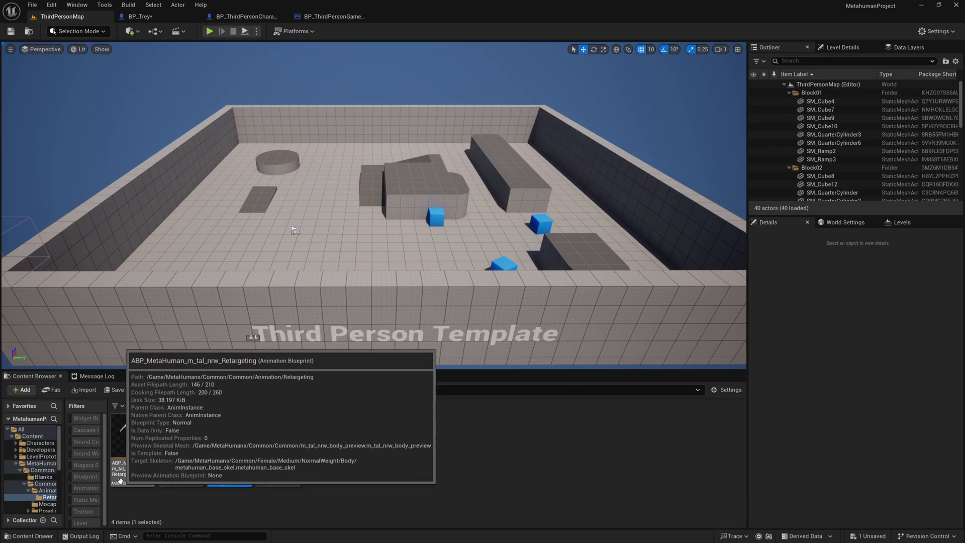
left_click(143, 452)
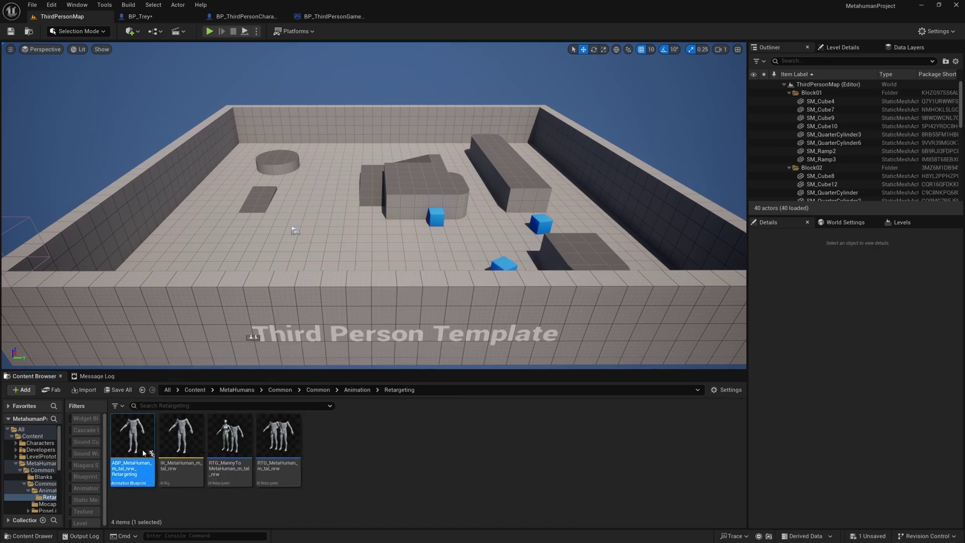
double_click(143, 452)
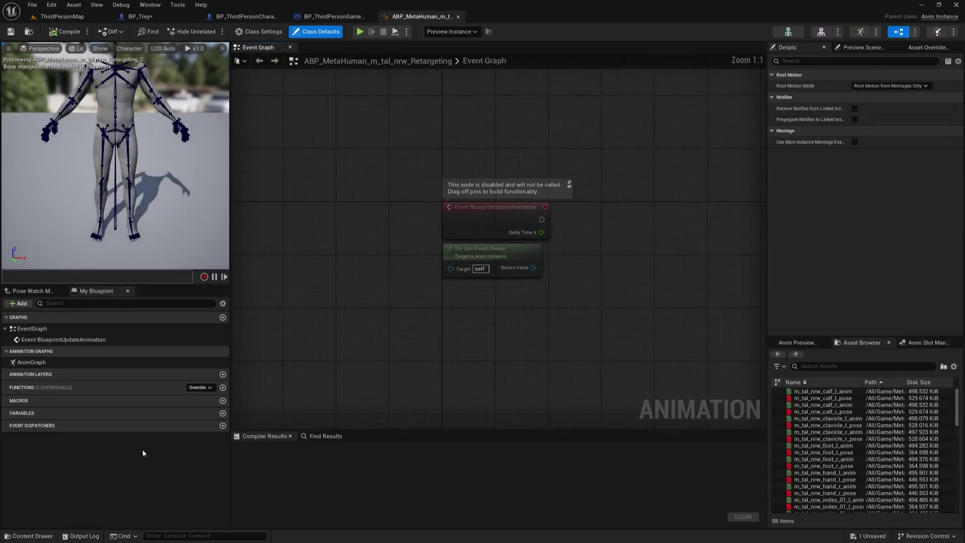
double_click(32, 362)
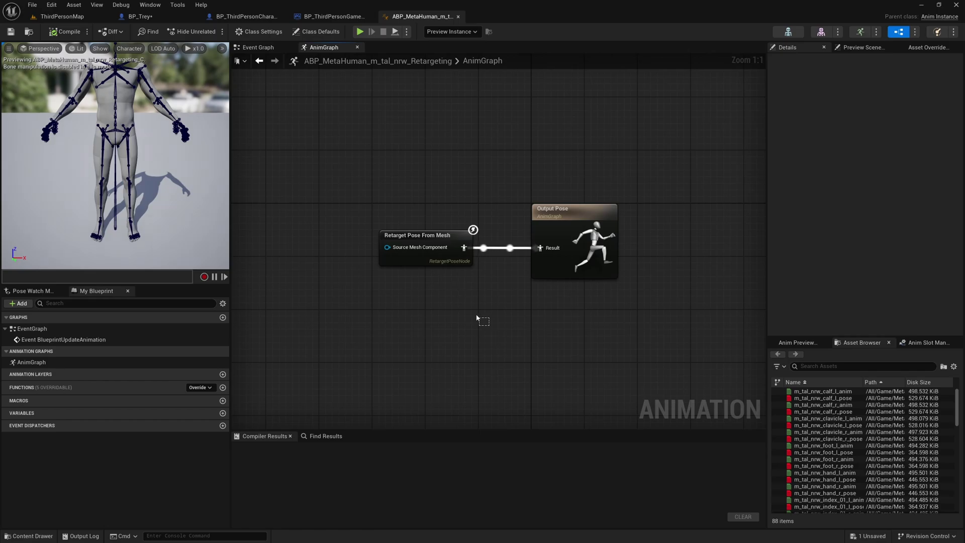
Step: Assign RTG_MannyToMetaHuman_m_tal_nrw as the Retarget Pose From Mesh node's IKRetargeter Asset and compile the animation blueprint
left_click_drag(476, 318, 357, 211)
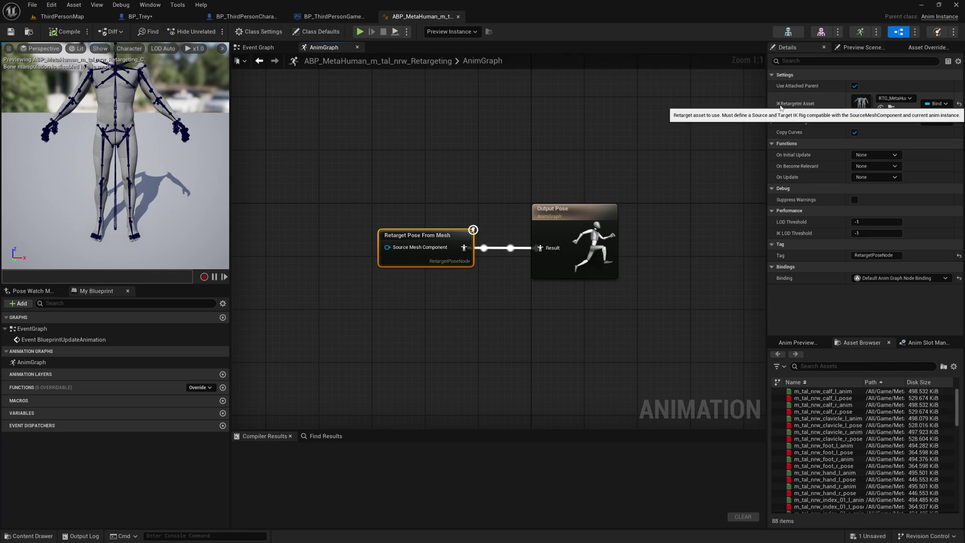
left_click(892, 99)
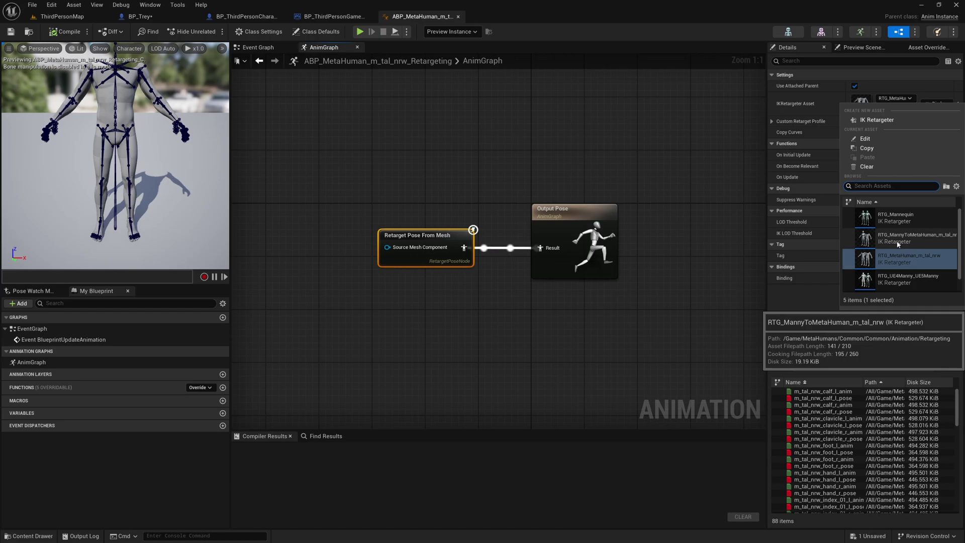
left_click(924, 239)
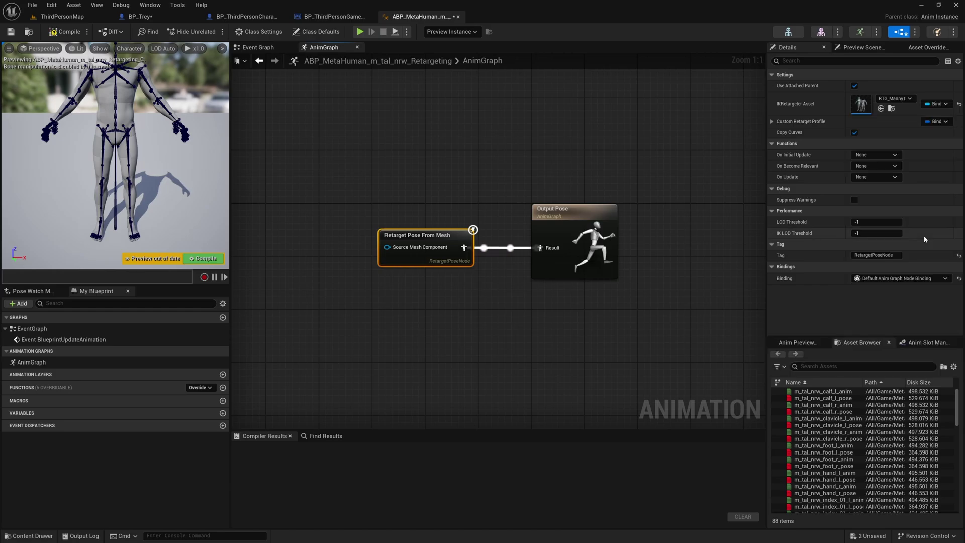
key("F7")
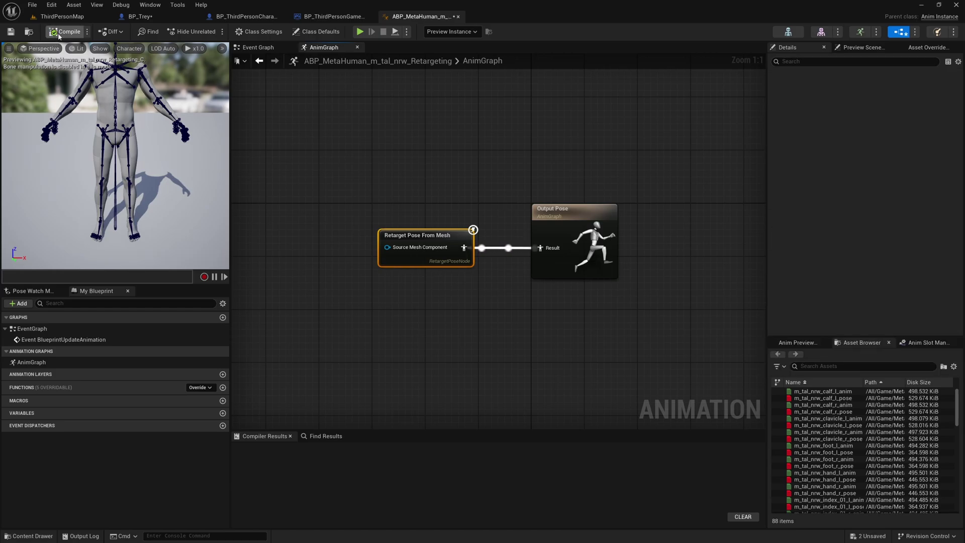
right_click_drag(520, 206, 499, 235)
left_click_drag(622, 345, 352, 198)
left_click(662, 334)
left_click_drag(665, 369, 322, 194)
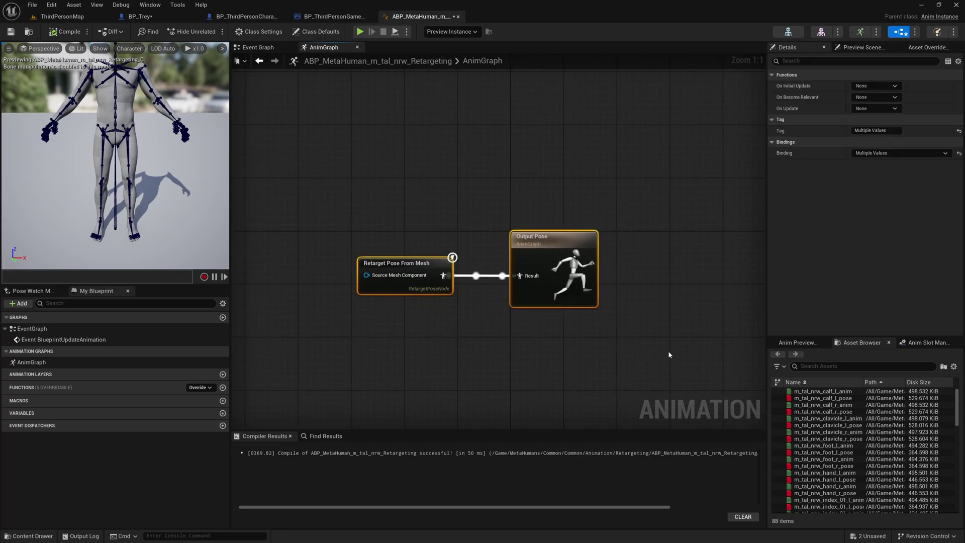
left_click(308, 176)
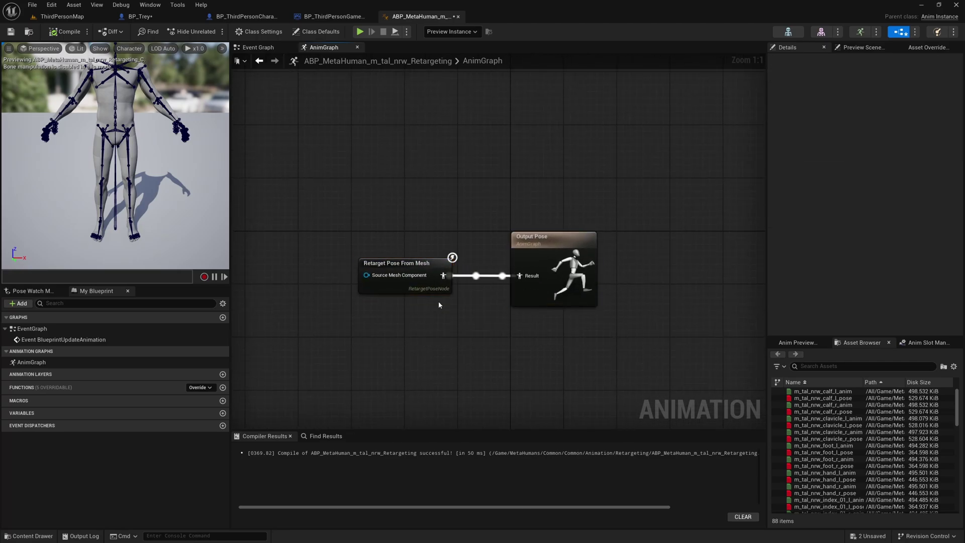
Step: Set the Anim Class of BP_Trey's Body component to ABP_MetaHuman_m_tal_nrw_Retargeting
left_click(146, 21)
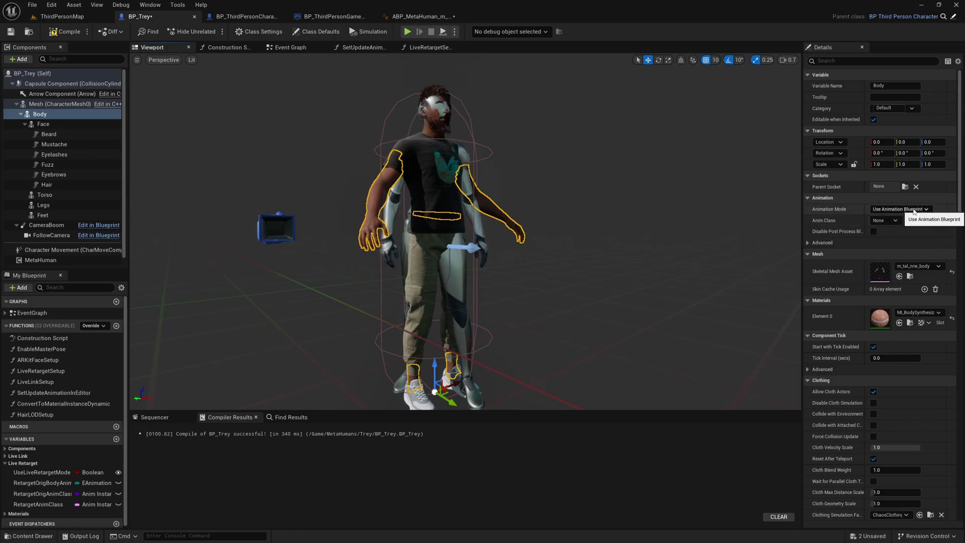
left_click(884, 220)
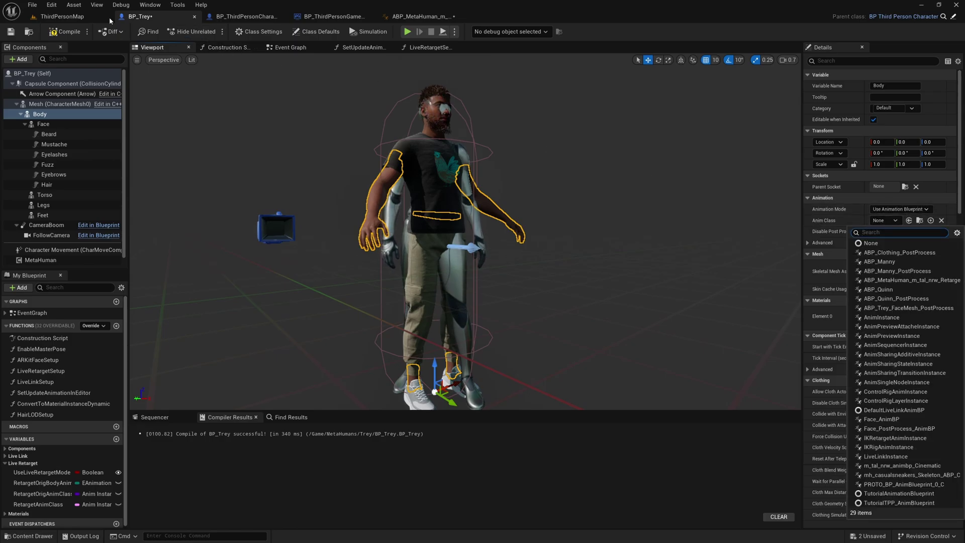
left_click(47, 19)
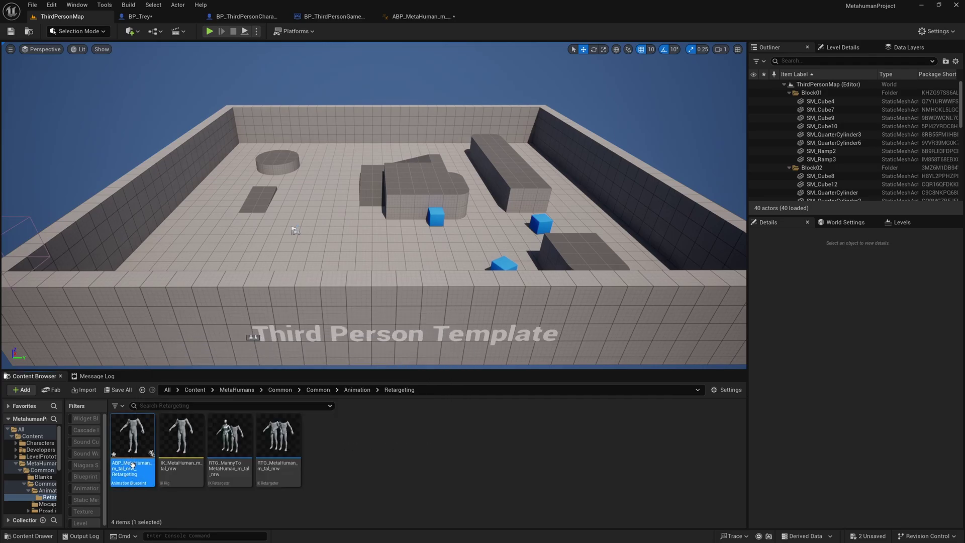
left_click(141, 16)
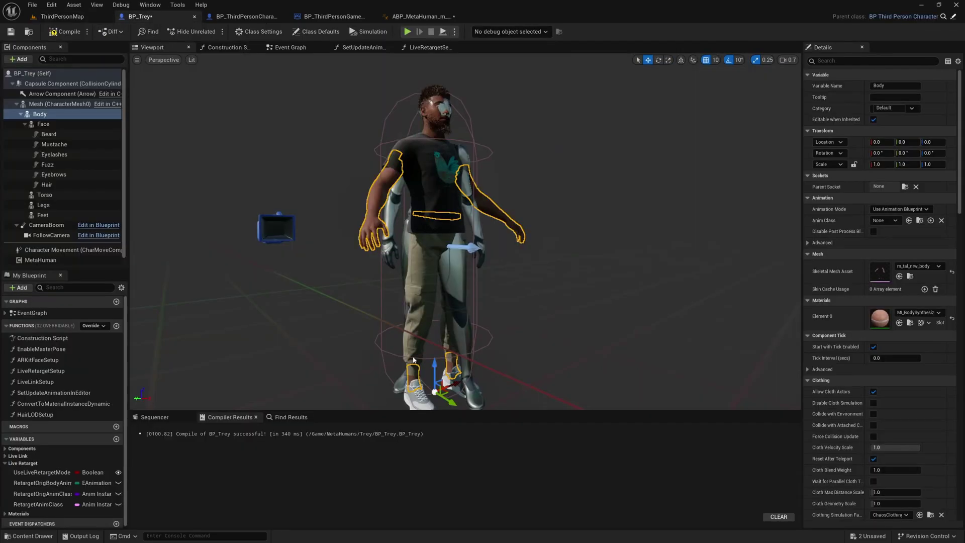
left_click(908, 220)
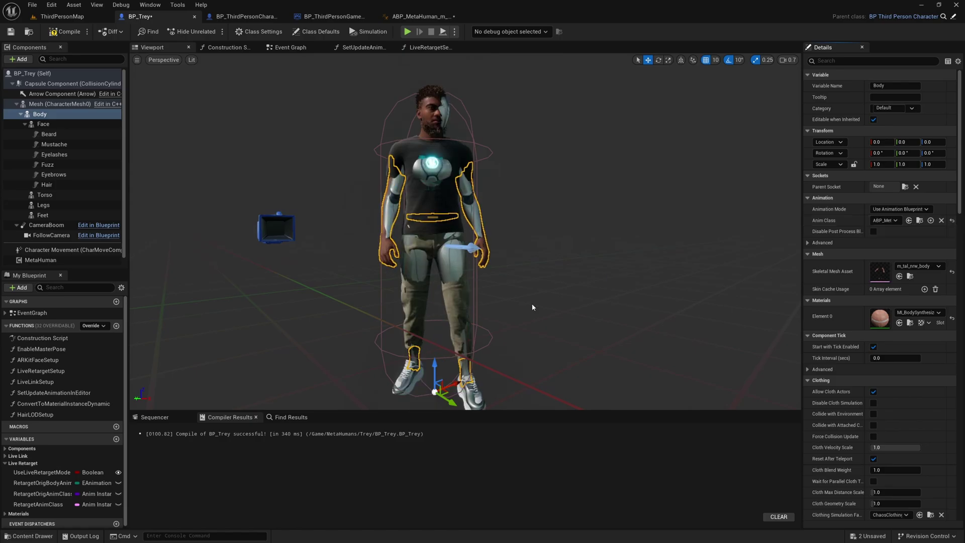
Step: Turn off Visible on the inherited Mesh component to hide the mannequin beneath the MetaHuman
right_click_drag(447, 305, 467, 305)
key("w")
scroll(447, 305, "down", 3)
key("s")
key("s")
key("a")
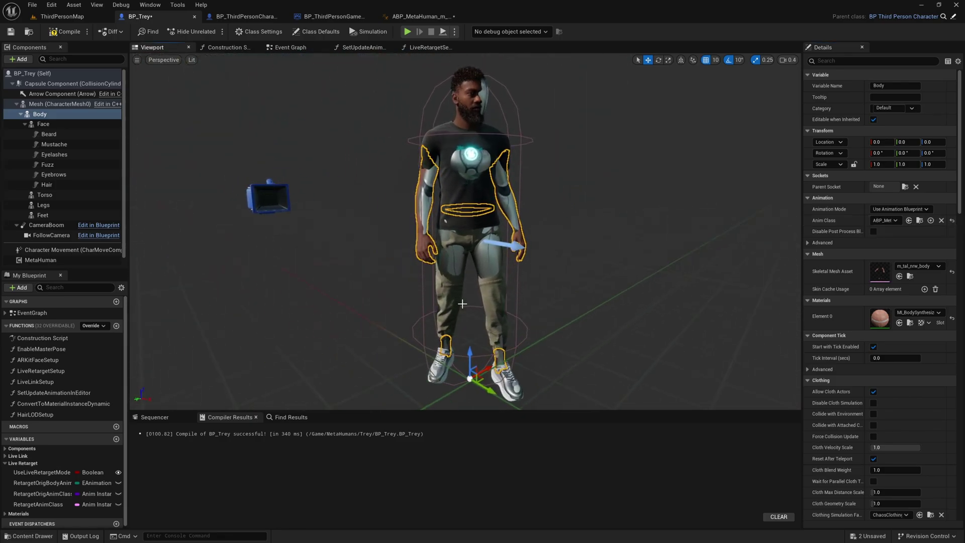
left_click(433, 226)
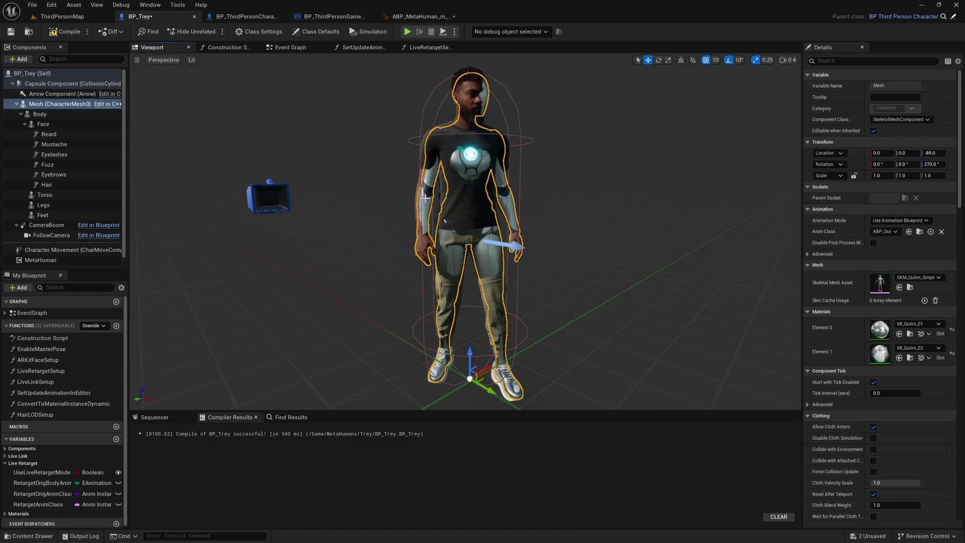
left_click(850, 61)
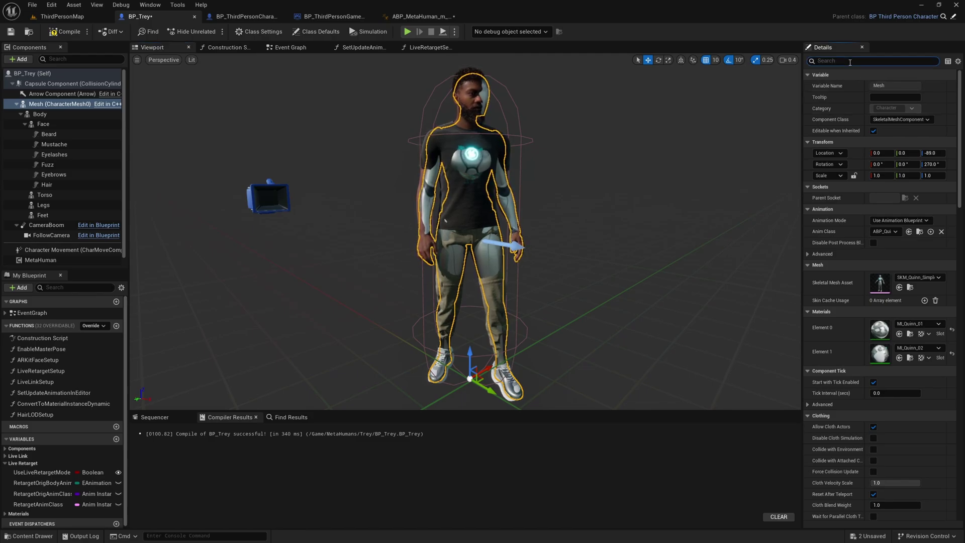
type("vis")
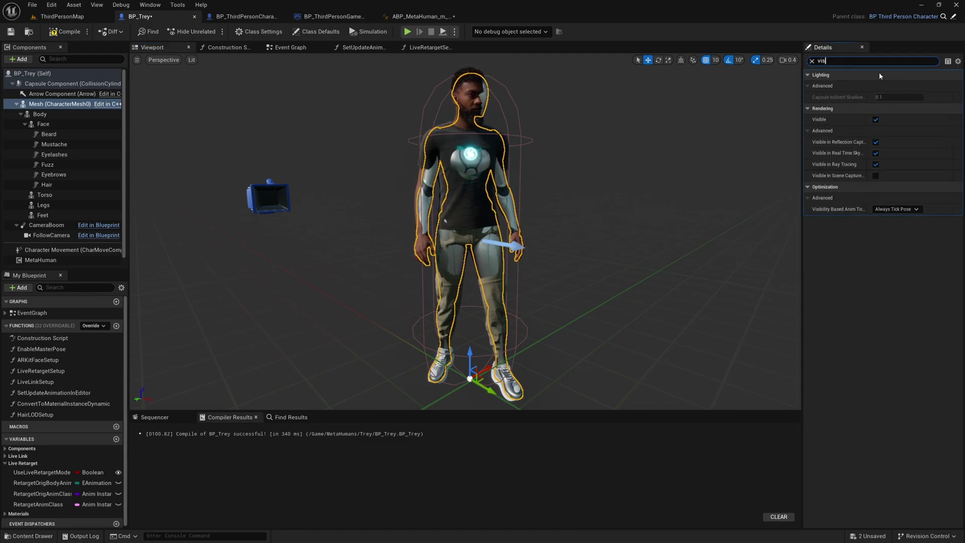
left_click(876, 120)
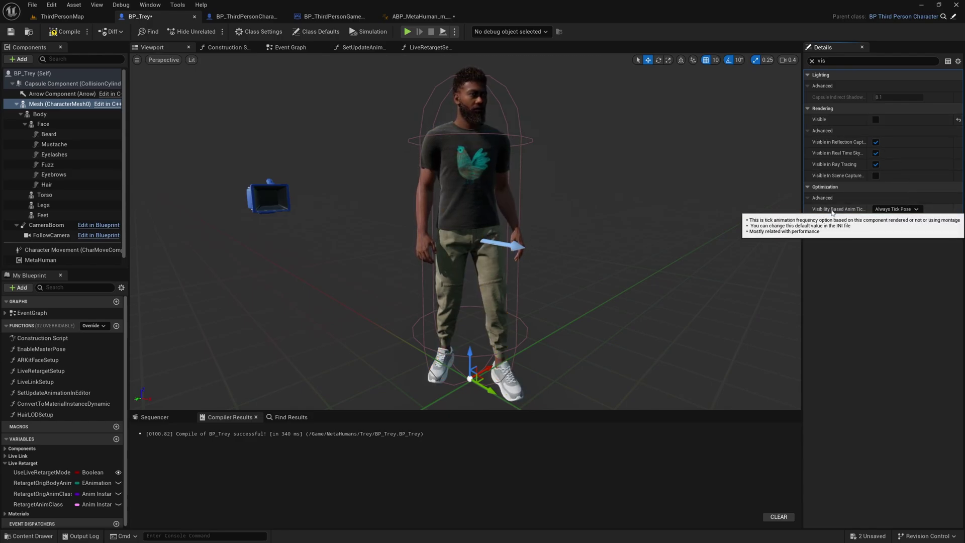
Step: Set the Mesh component's Visibility Based Anim Tick Option to Always Tick Pose and Refresh Bones and clear the property filter
left_click(892, 209)
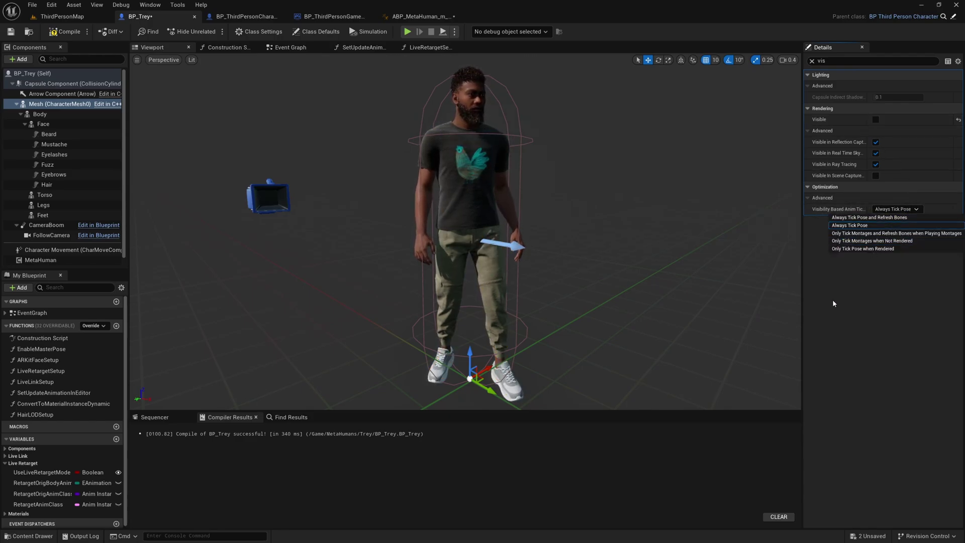
left_click(883, 218)
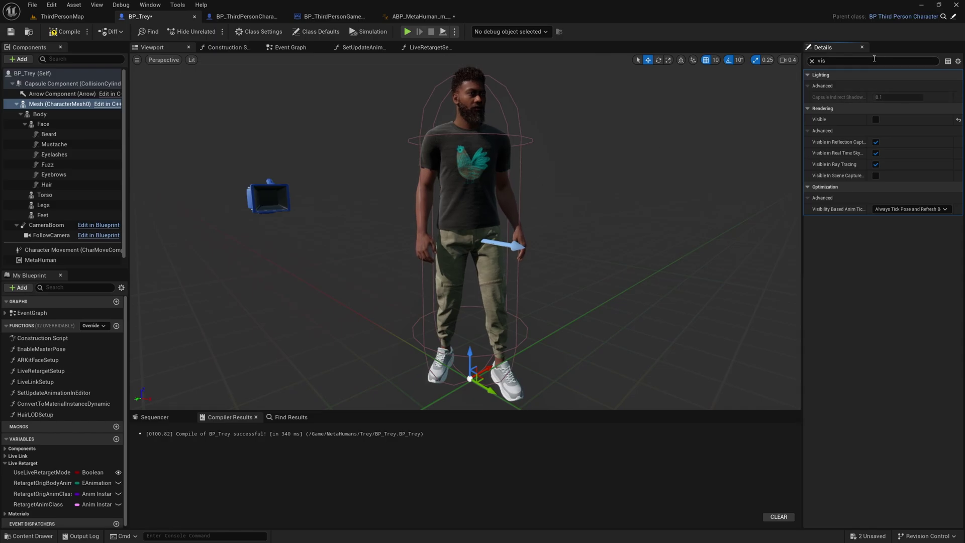
left_click(514, 232)
right_click_drag(514, 233, 514, 271)
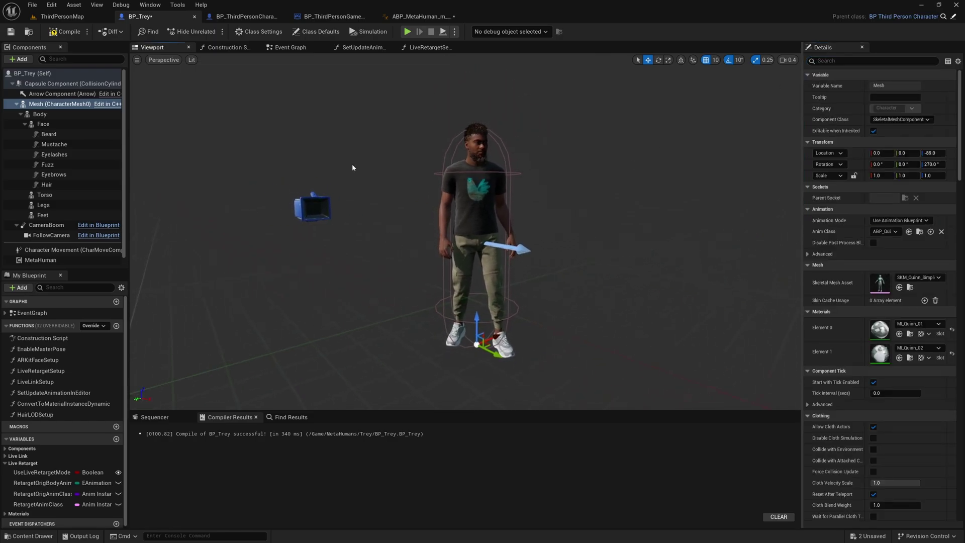
Step: Examine the input logic in BP_ThirdPersonCharacter's Event Graph and open BP_Trey's Event Graph for comparison
left_click(245, 17)
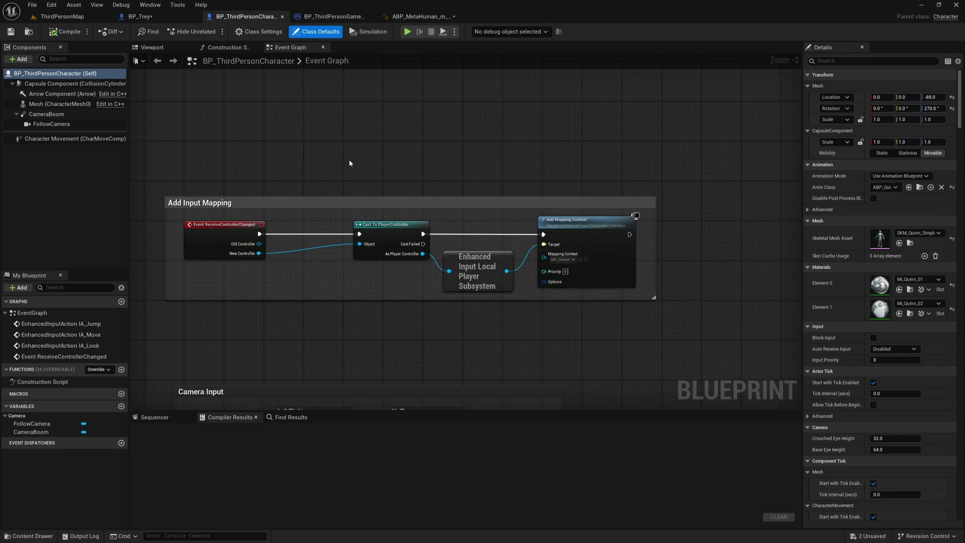
scroll(348, 159, "down", 5)
right_click_drag(384, 231, 417, 175)
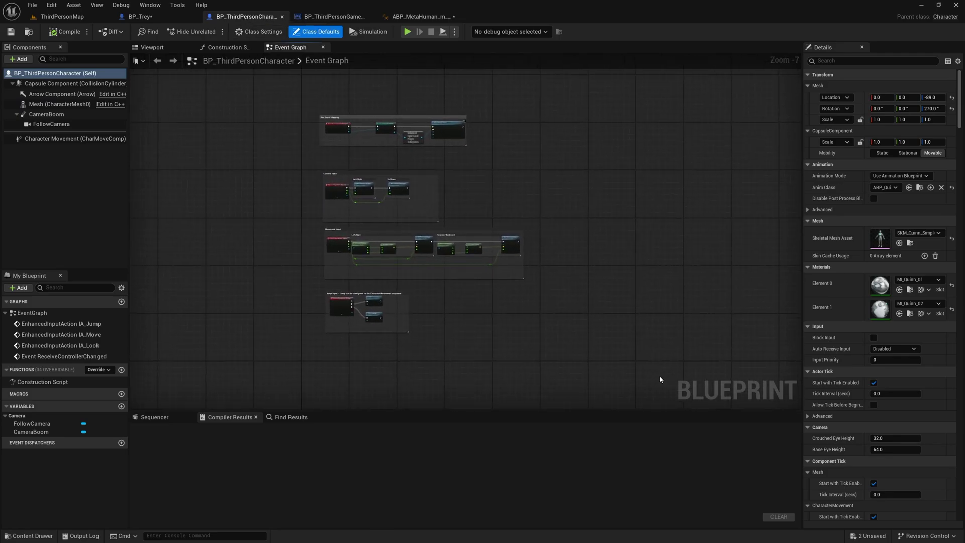
left_click_drag(573, 362, 321, 121)
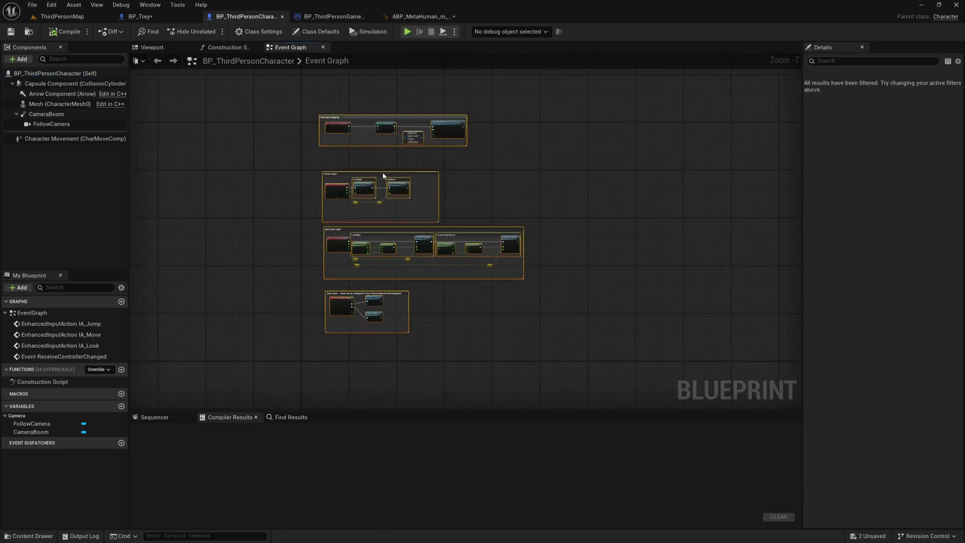
left_click(183, 16)
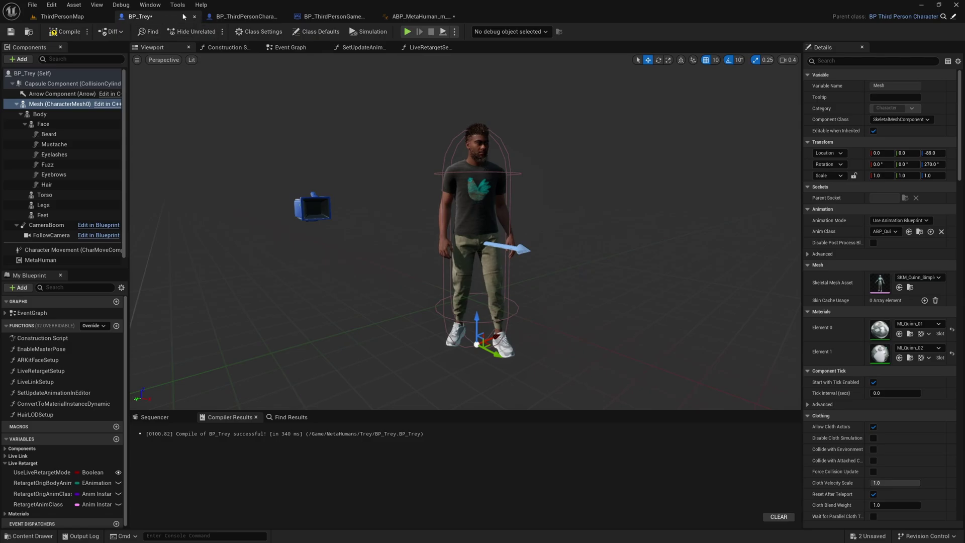
left_click(286, 47)
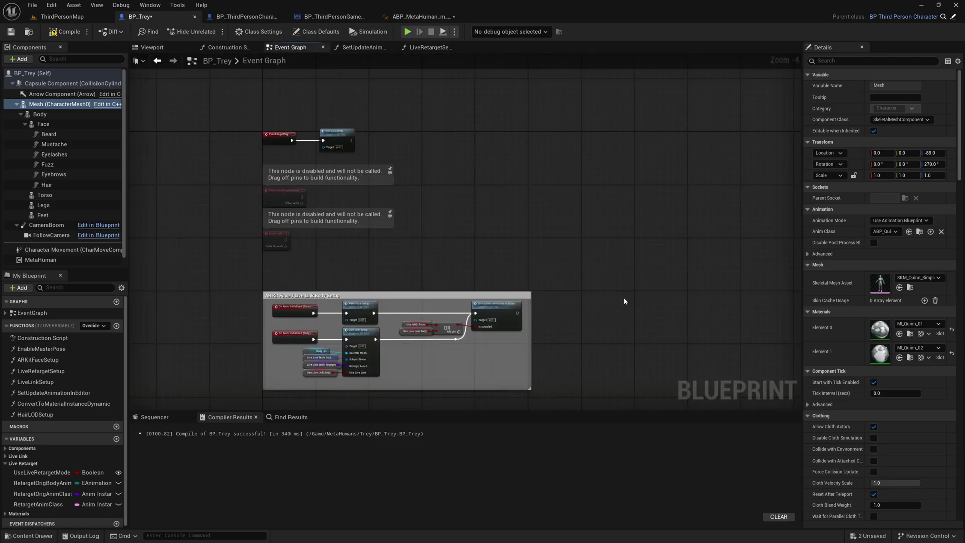
Step: Paste the copied input logic into BP_Trey's Event Graph, place it beneath the ARKit Face / Live Link Body Setup group, and compile and save the blueprint
right_click_drag(624, 301, 503, 159)
key("ctrl+v")
right_click_drag(272, 146, 489, 372)
left_click_drag(487, 282, 445, 275)
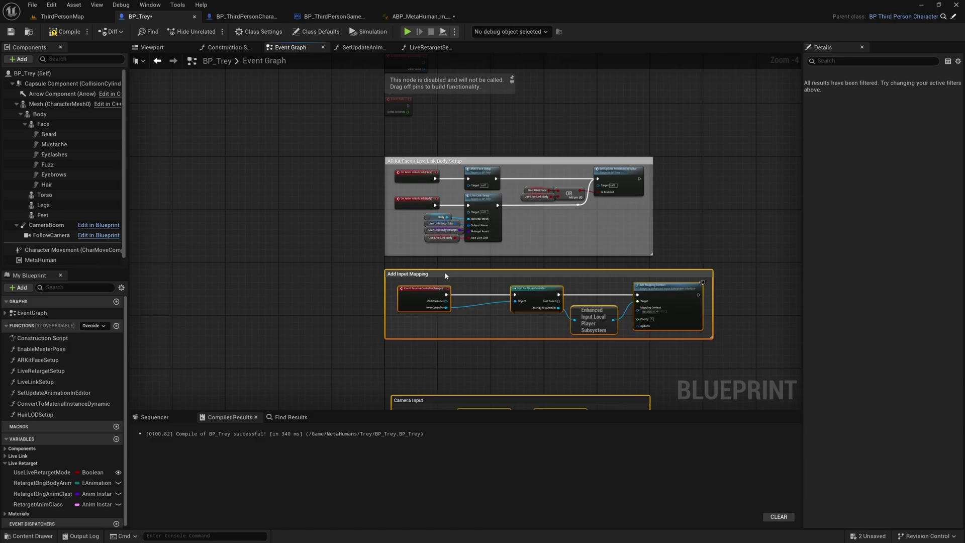
left_click(287, 232)
right_click_drag(277, 180, 222, 249)
left_click(61, 33)
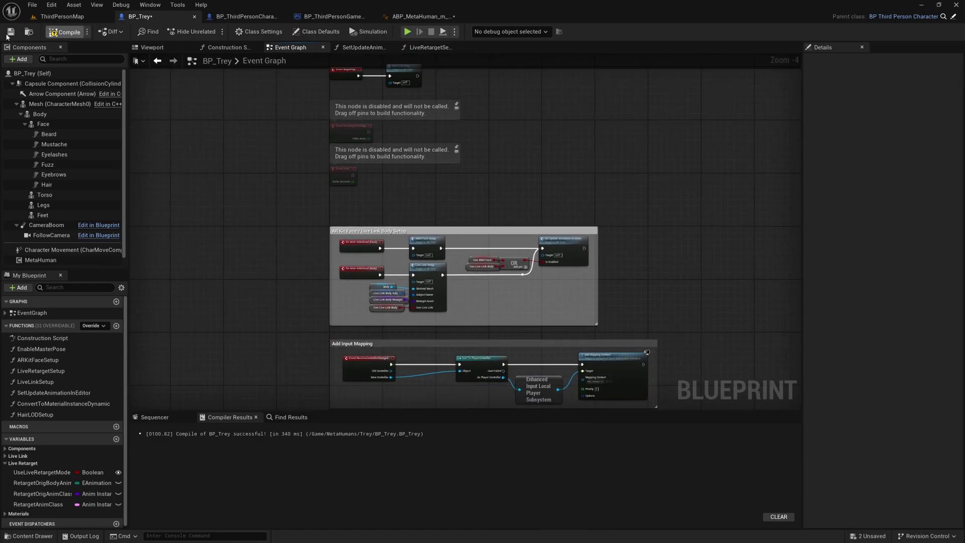
left_click(9, 34)
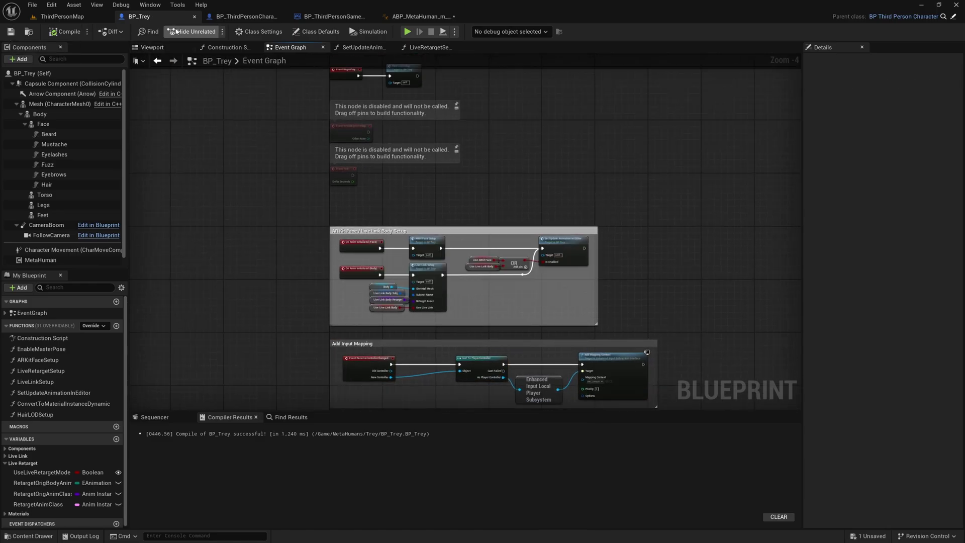
Step: Set the Default Pawn Class of the third-person game mode blueprint to BP_Trey and save it
left_click(335, 17)
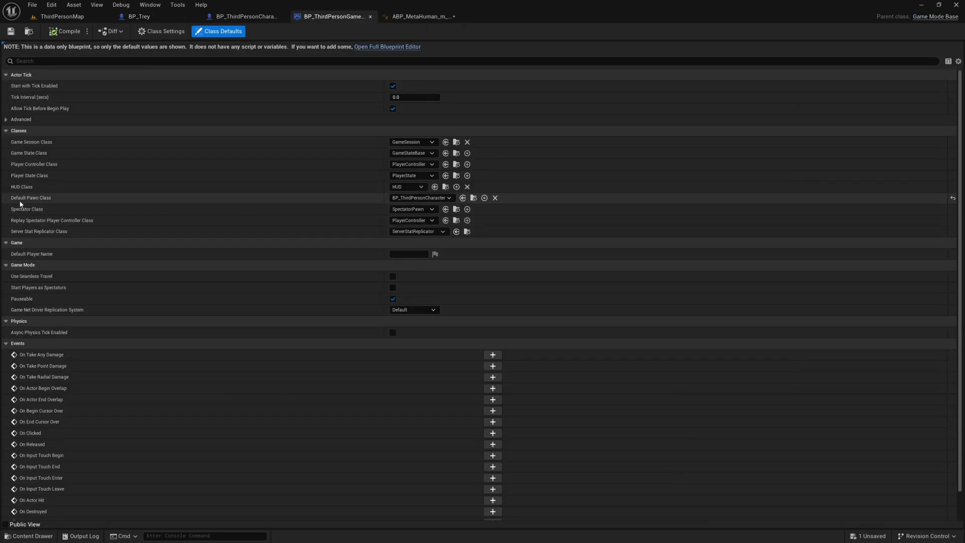
left_click(418, 198)
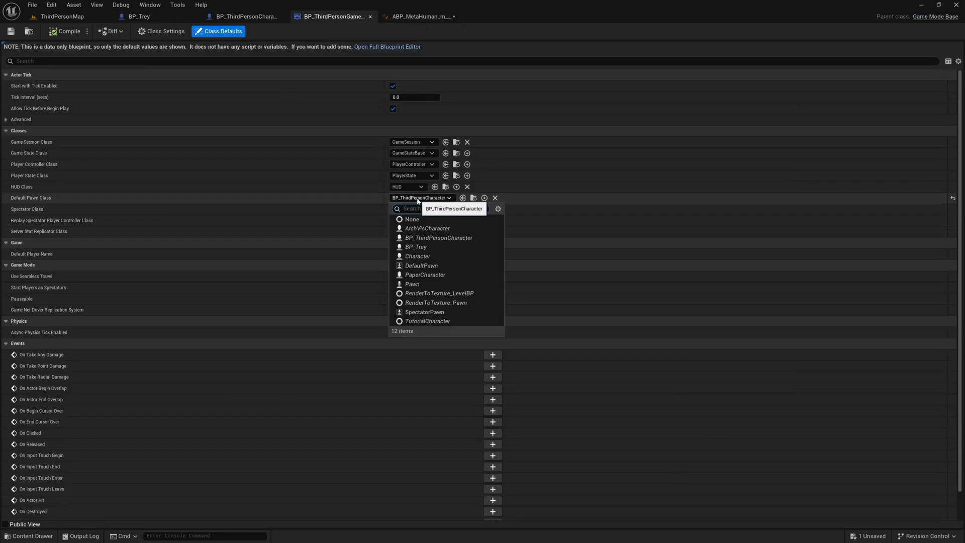
left_click(426, 247)
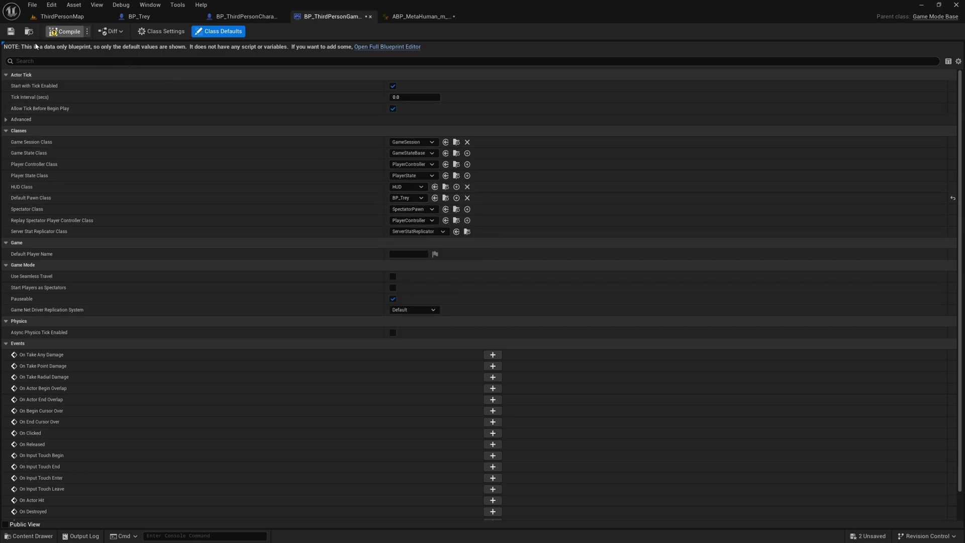
left_click(10, 31)
Step: Play ThirdPersonMap in full screen and test the MetaHuman by running in all directions and jumping
left_click(63, 16)
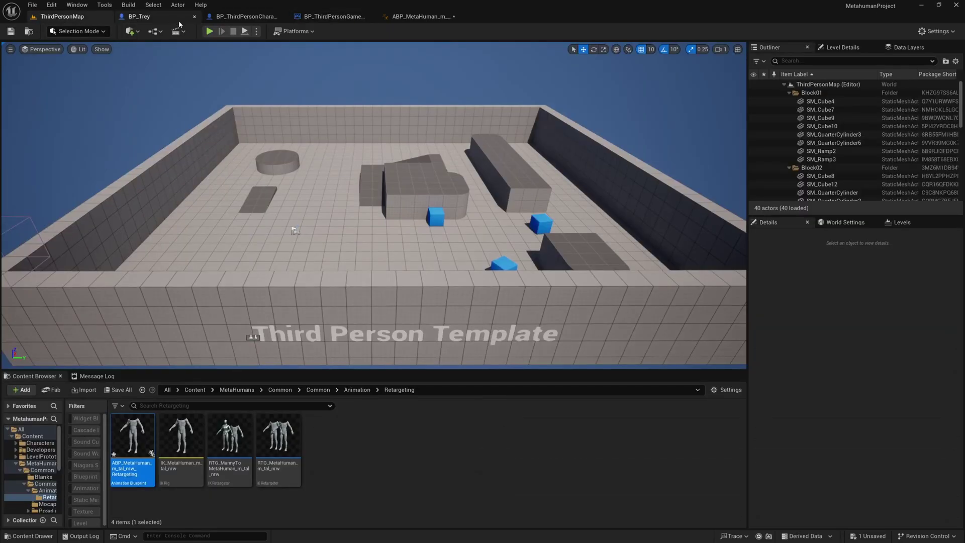
left_click(209, 31)
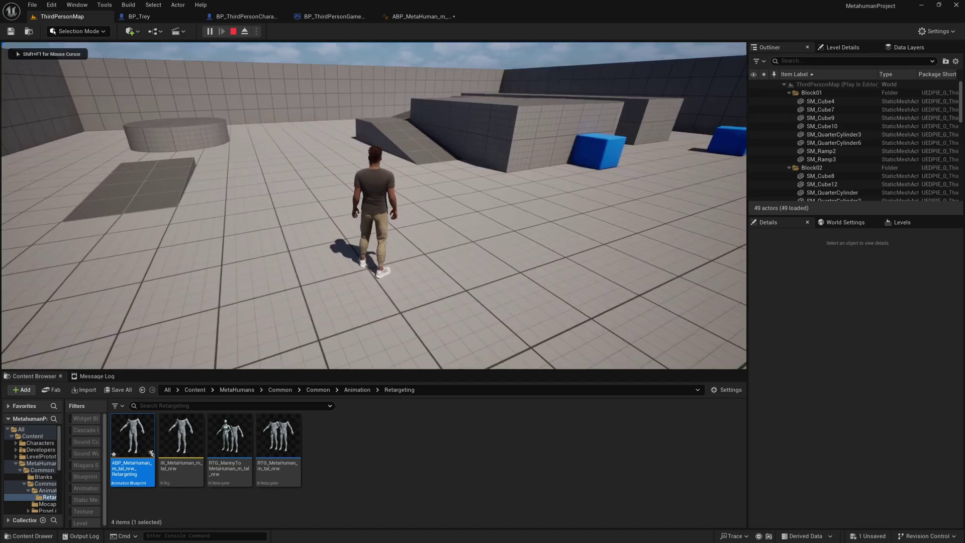
key("F11")
key("w")
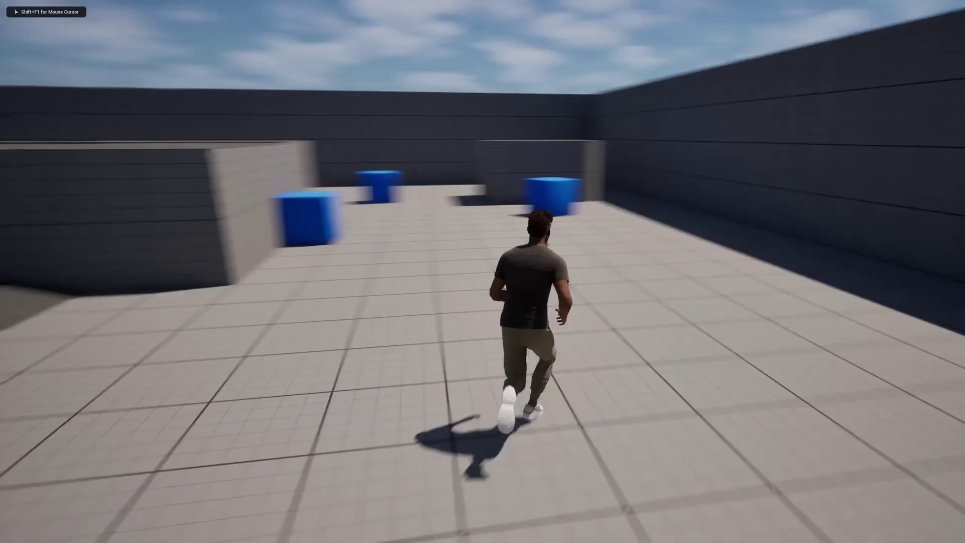
key("a")
key("s")
key("d")
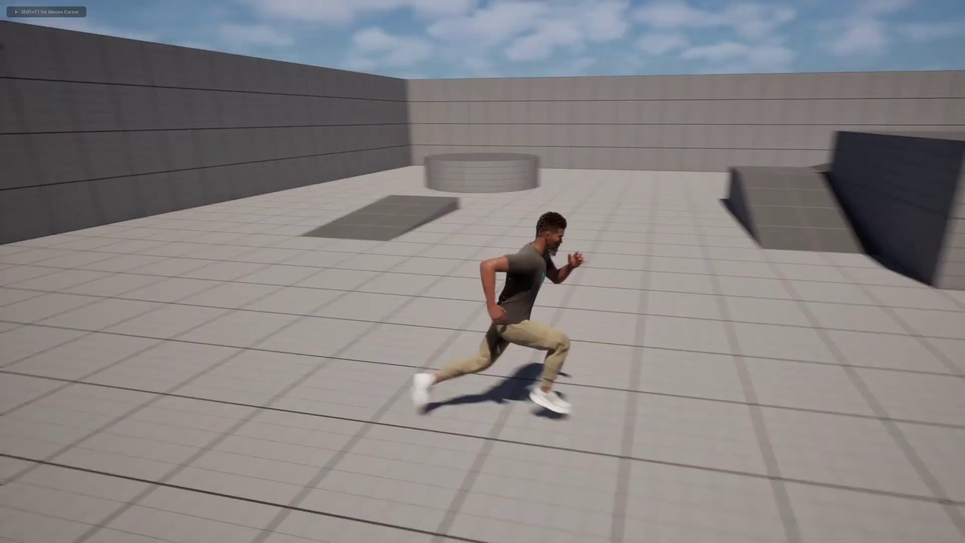
key("space")
key("space")
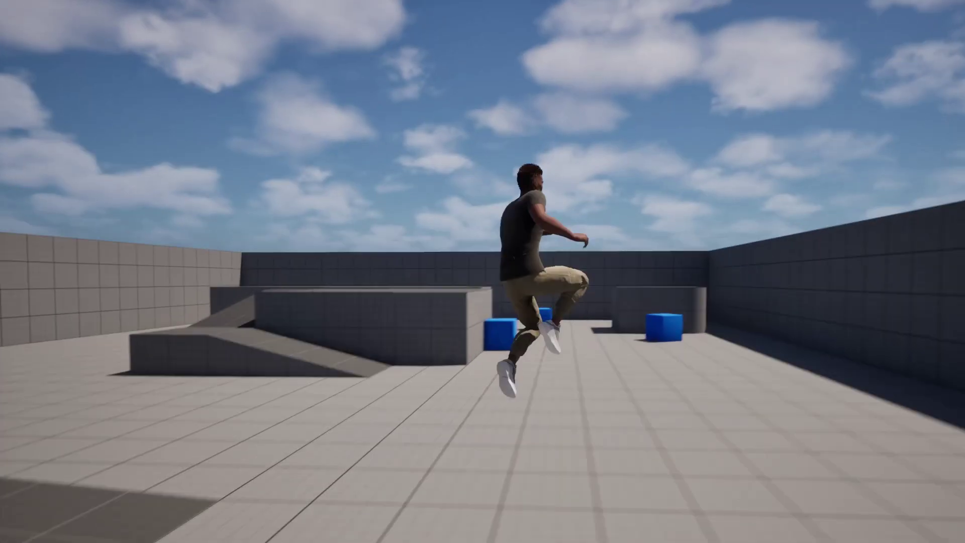
key("space")
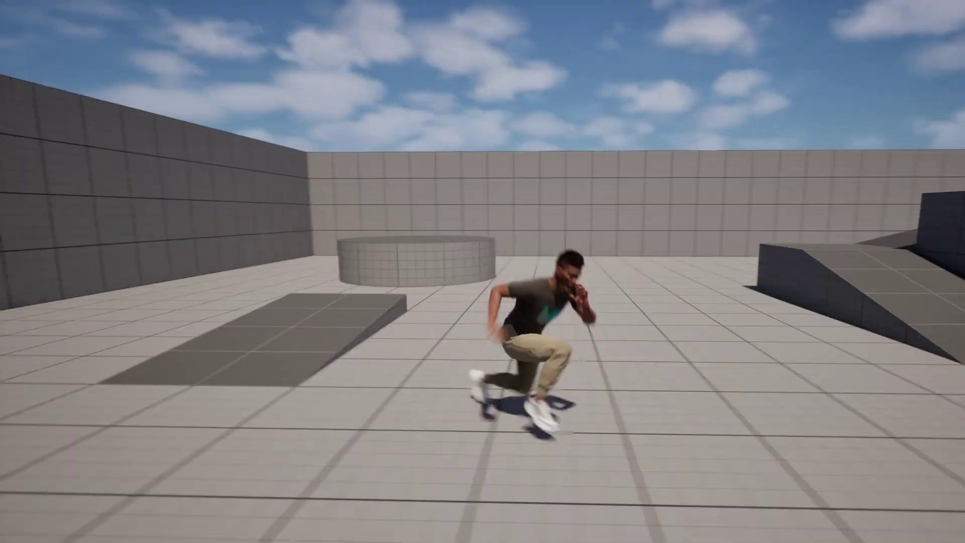
key("s")
key("a")
key("w")
key("d")
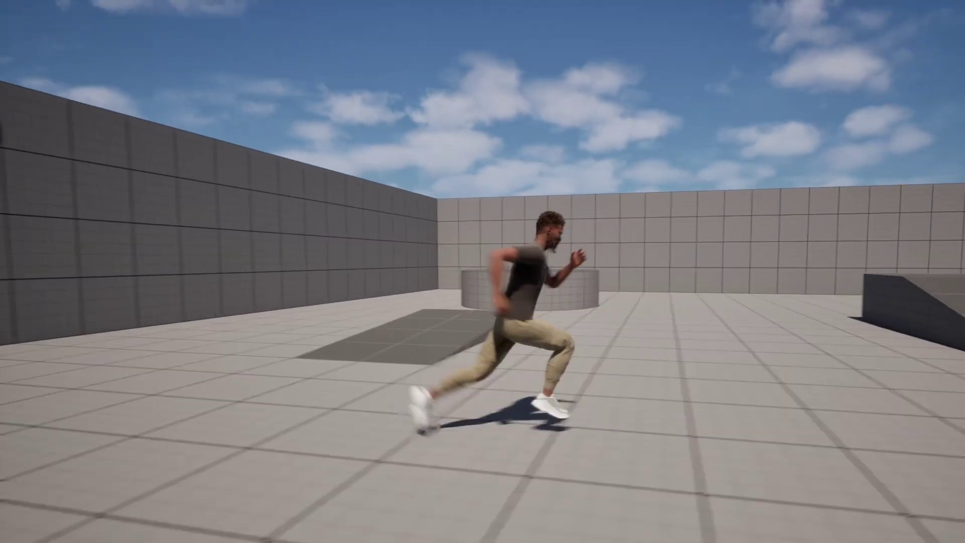
key("s")
key("a")
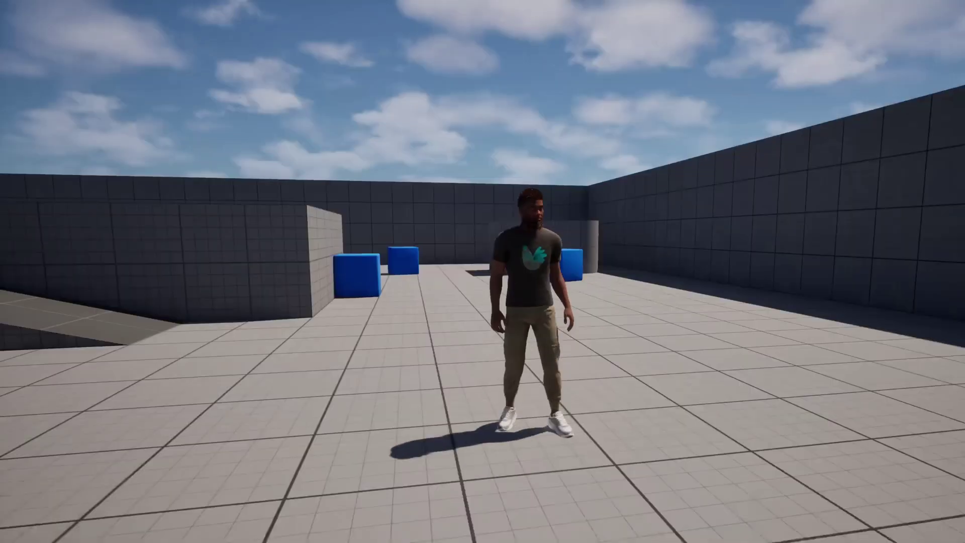